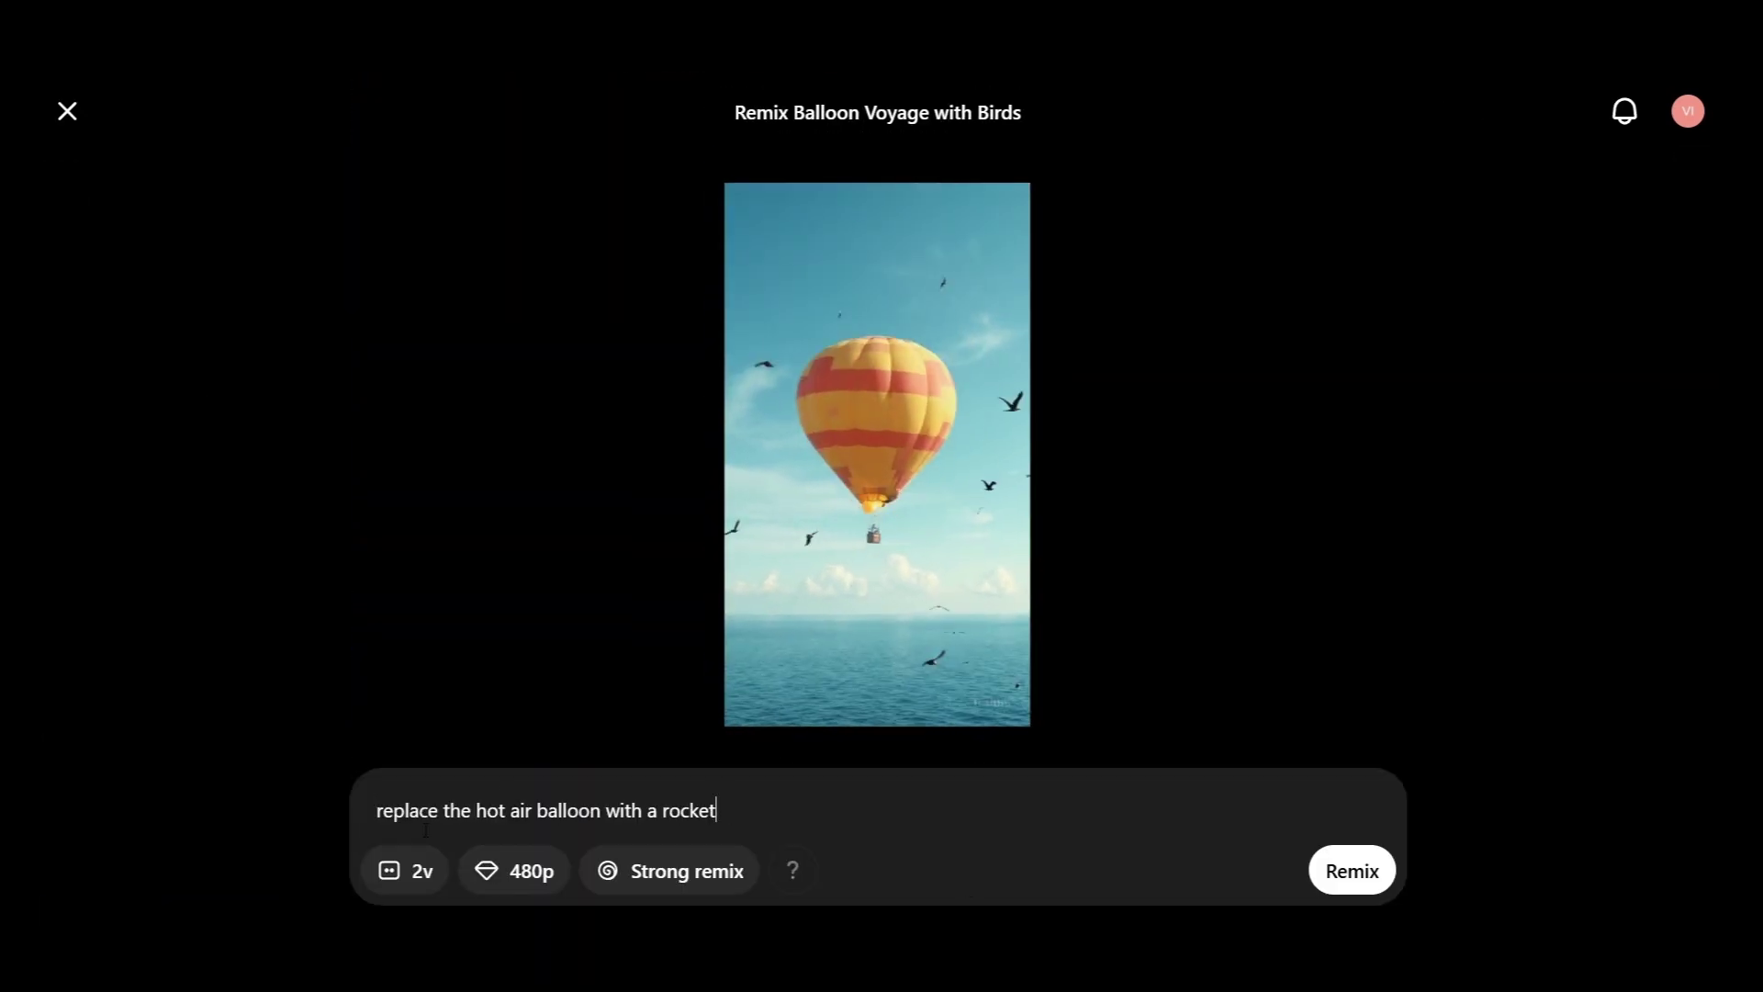
Step: Set a custom remix strength, then add a scene to the storyboard and scroll its cards
left_click(670, 871)
left_click(732, 792)
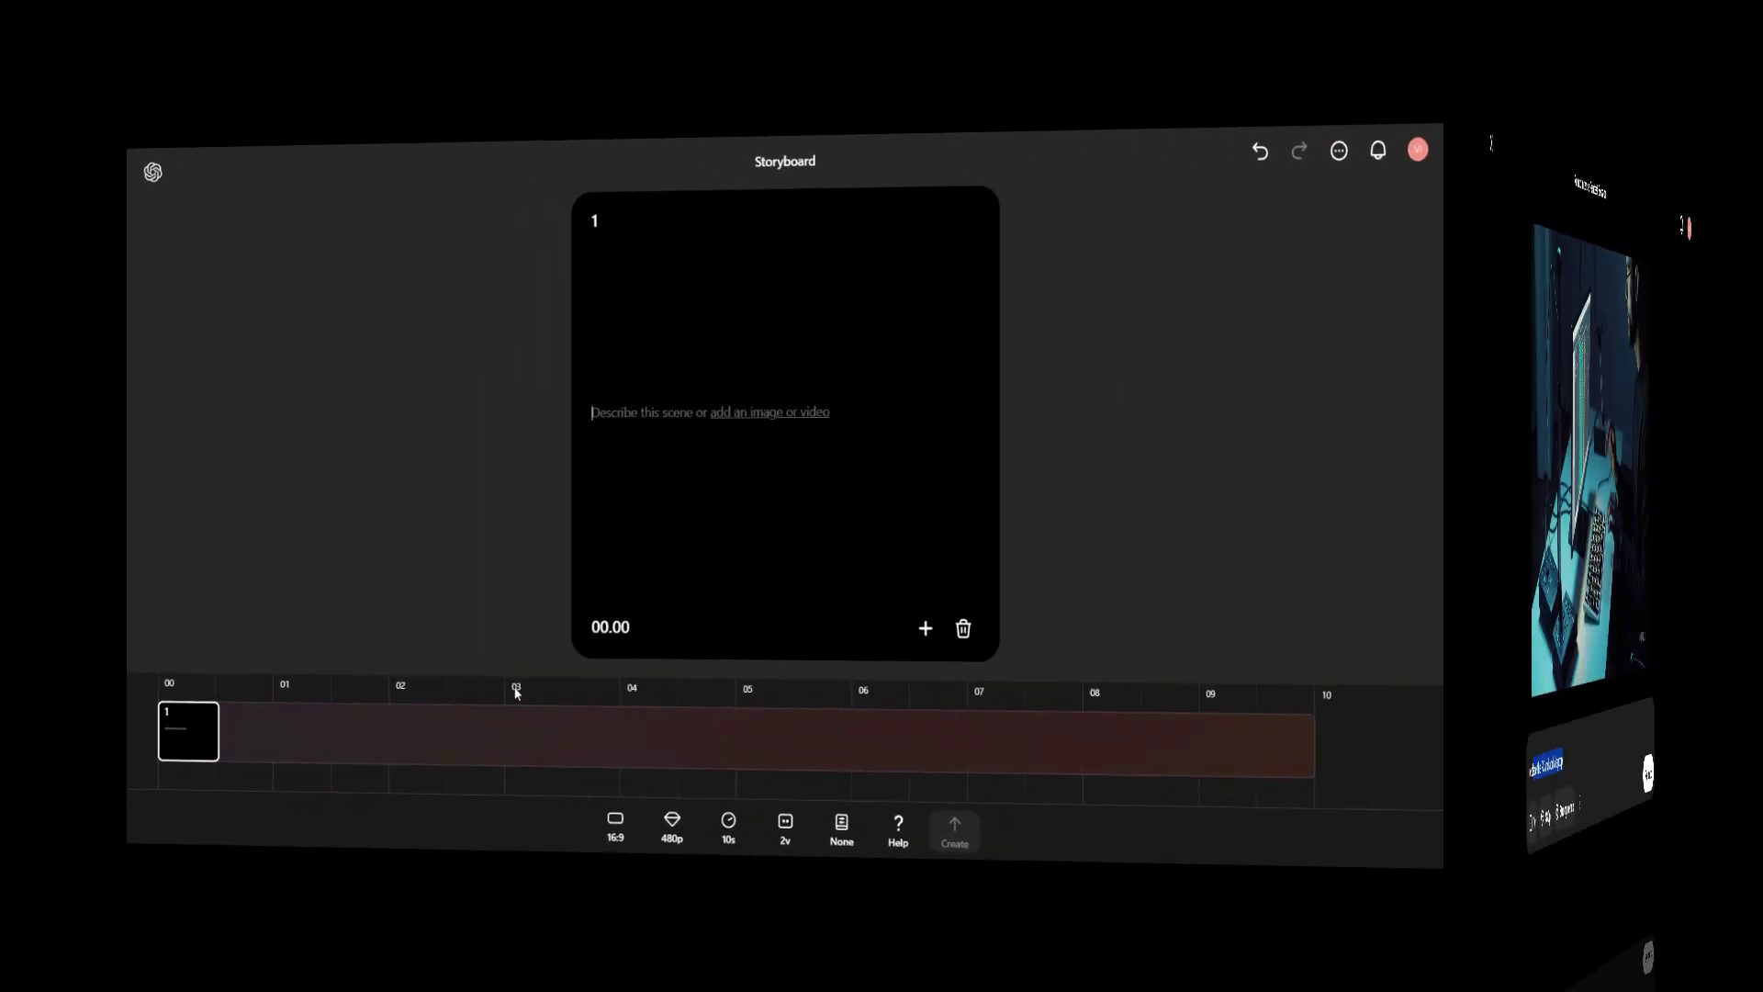
left_click(515, 693)
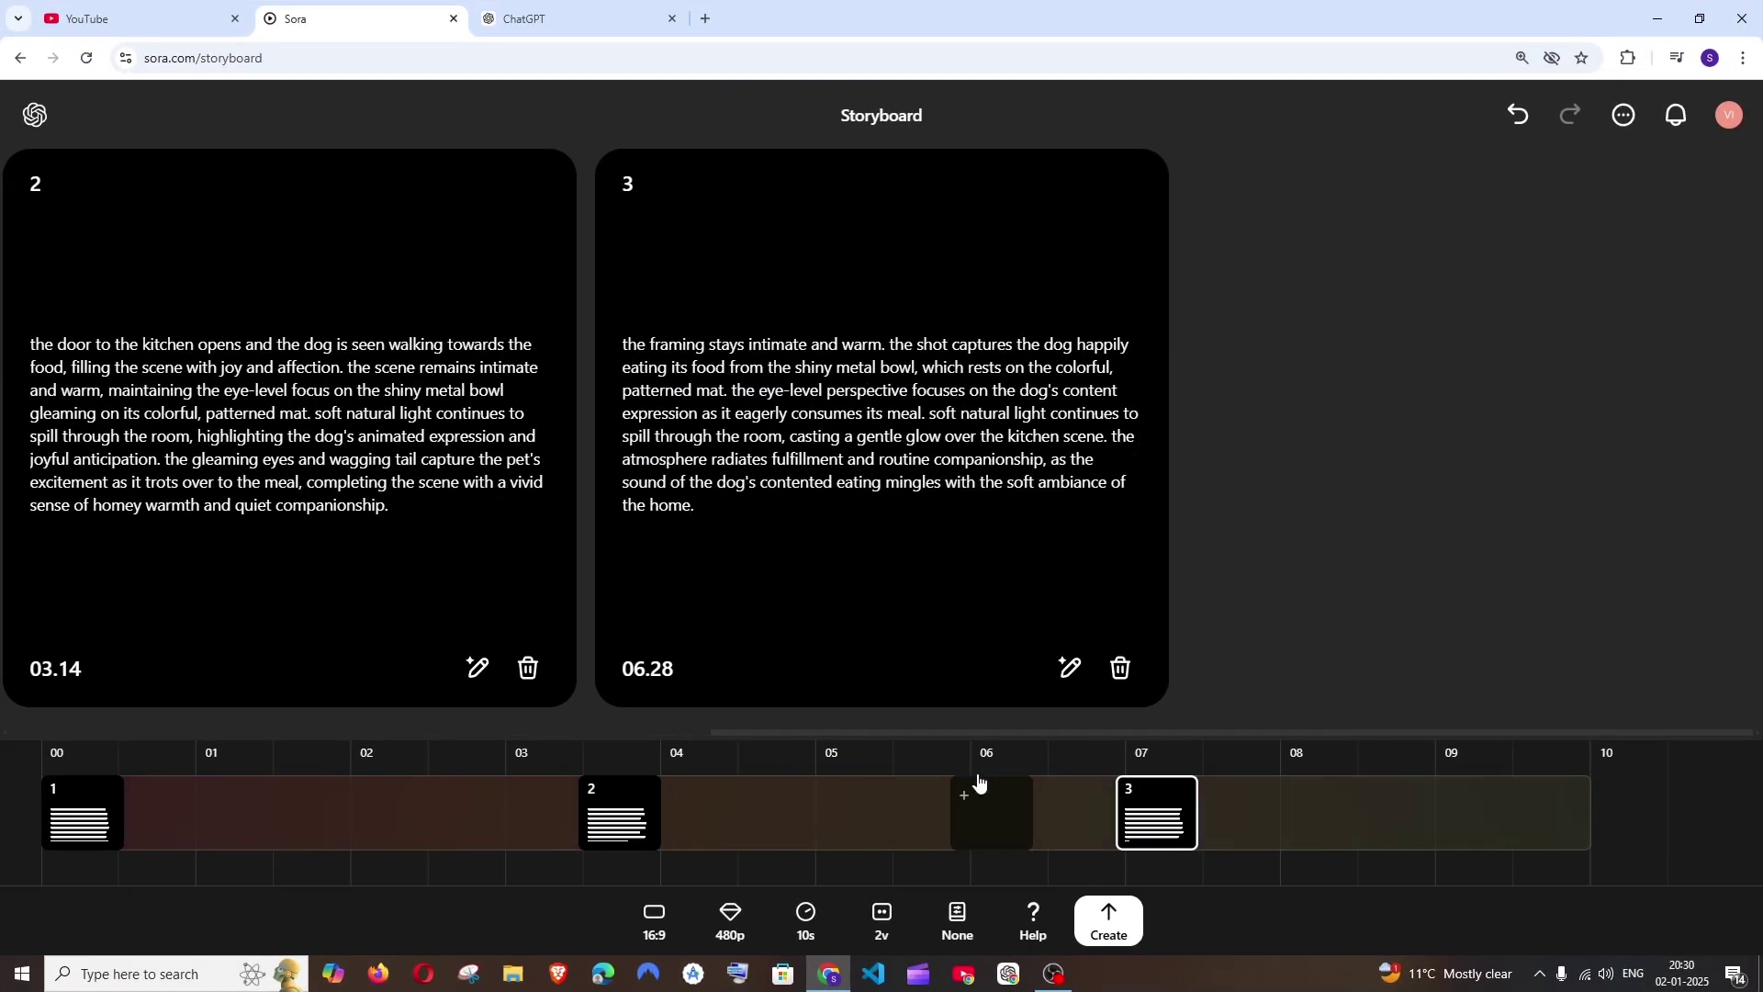
left_click_drag(952, 732, 670, 725)
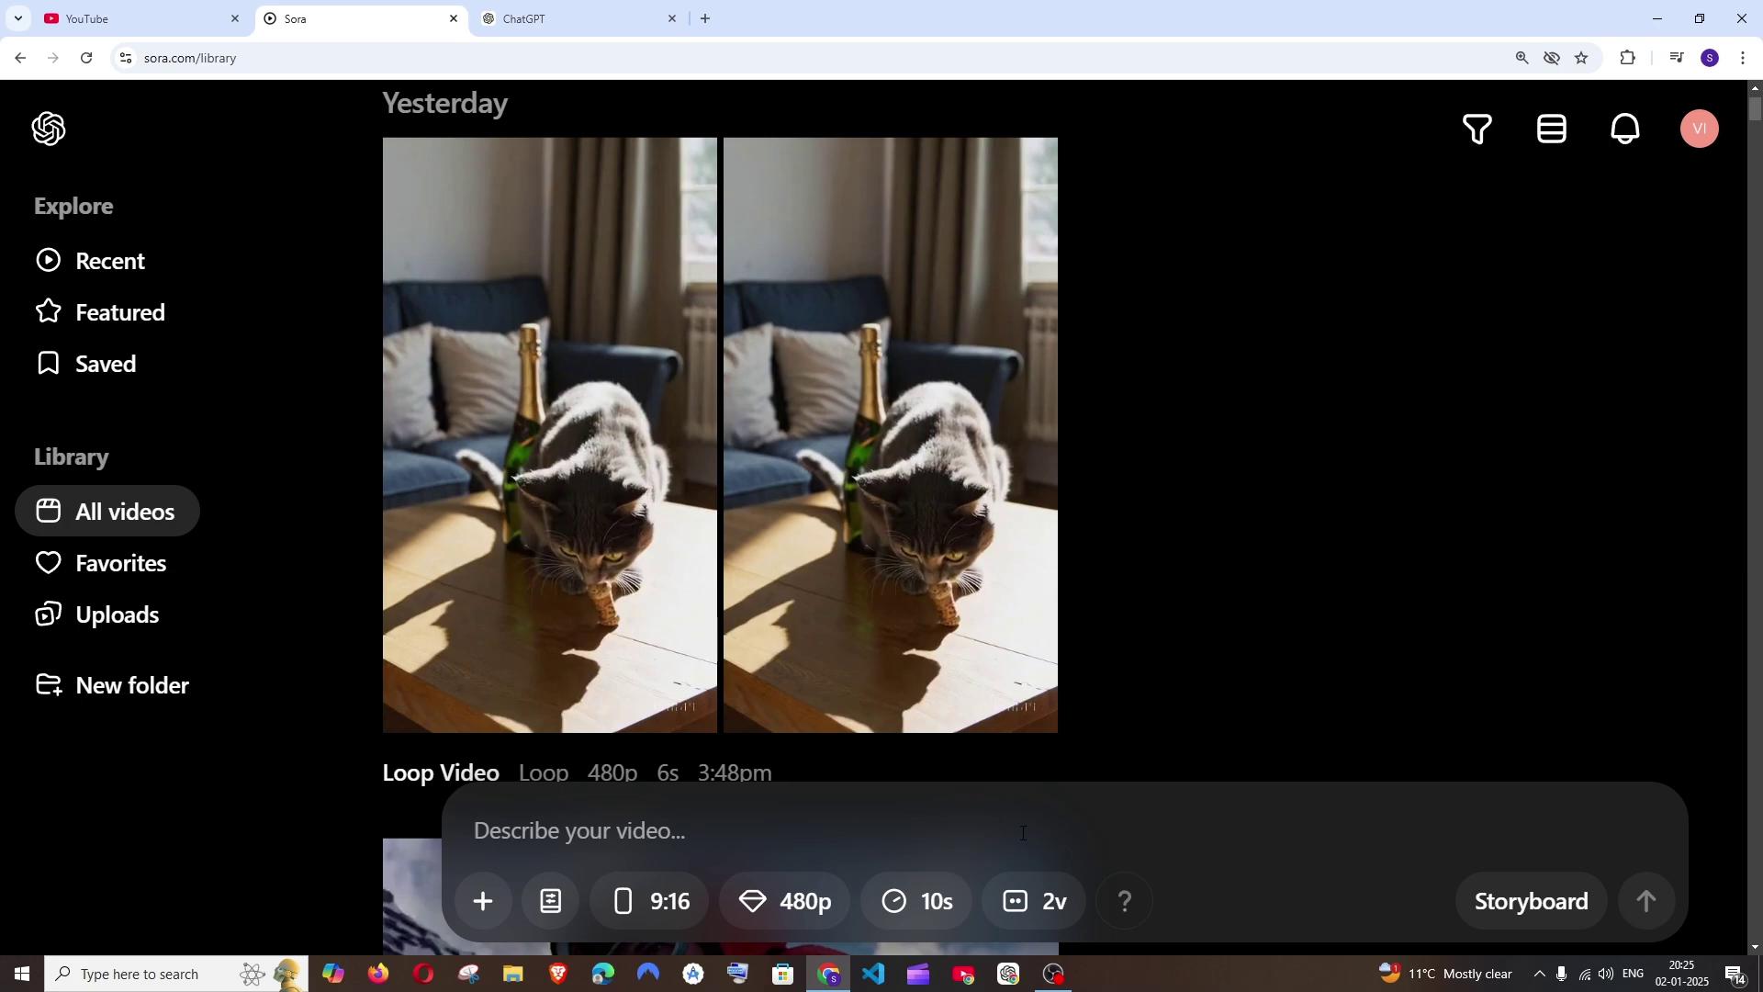
Step: Start a new blank storyboard from the Library page's prompt bar
left_click(1554, 911)
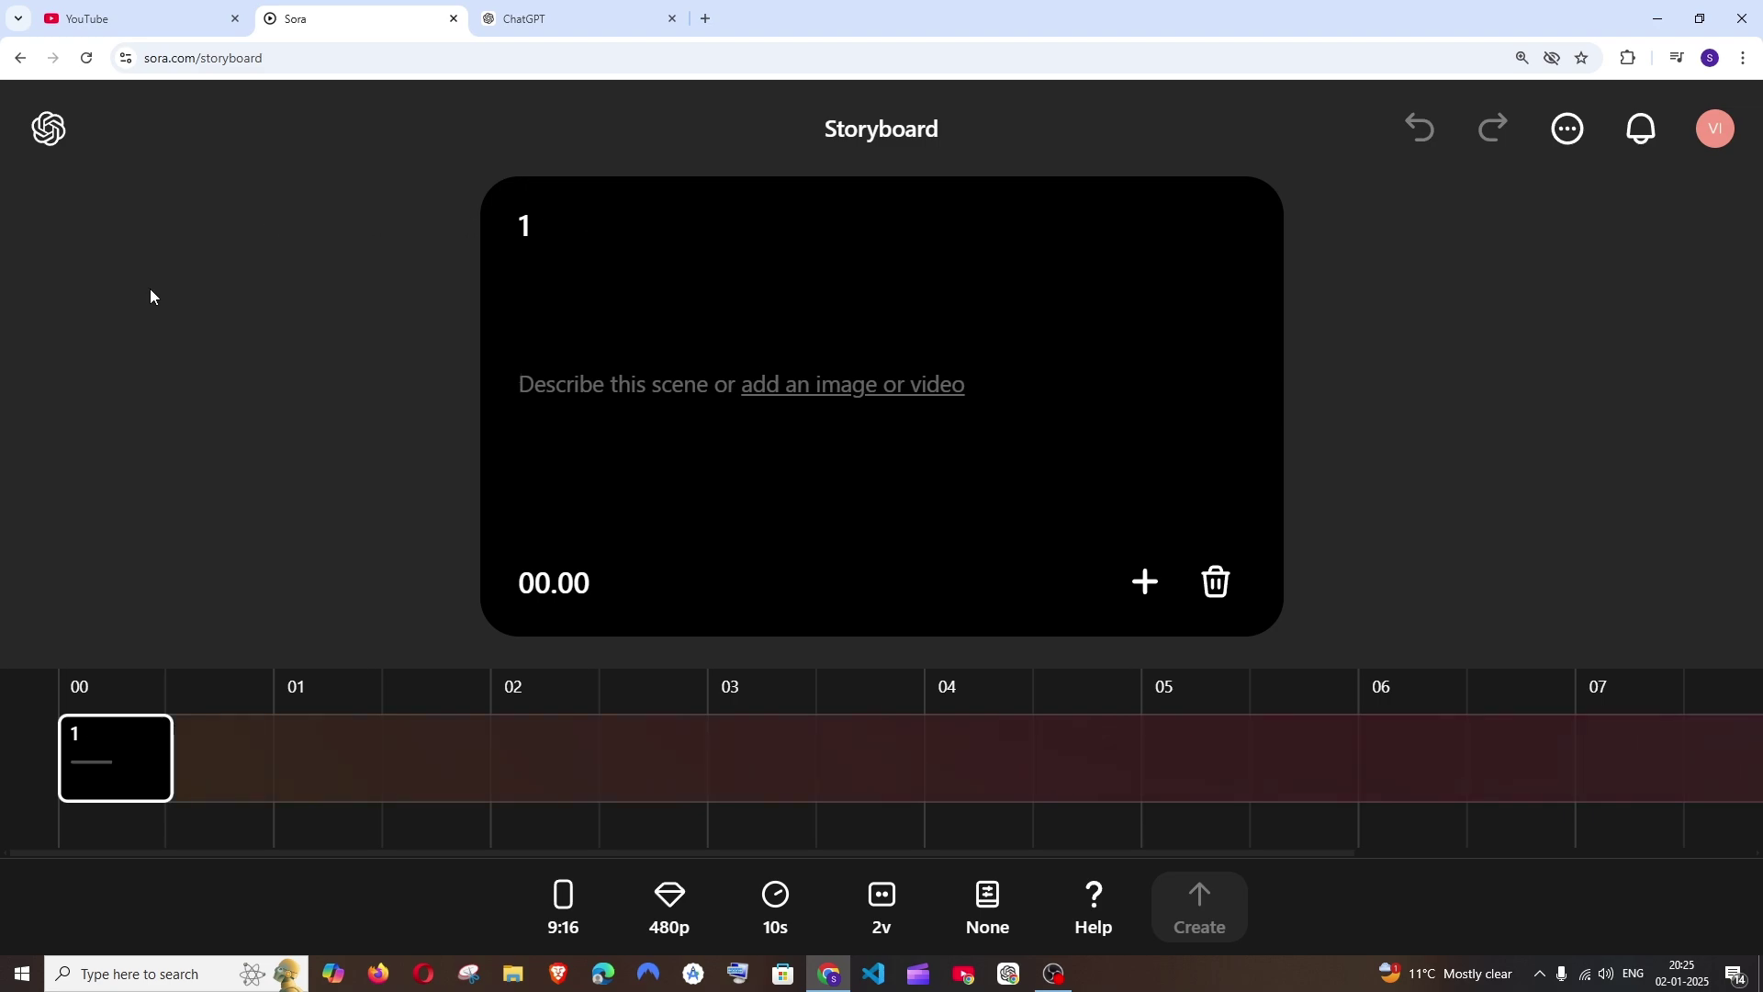
left_click(18, 61)
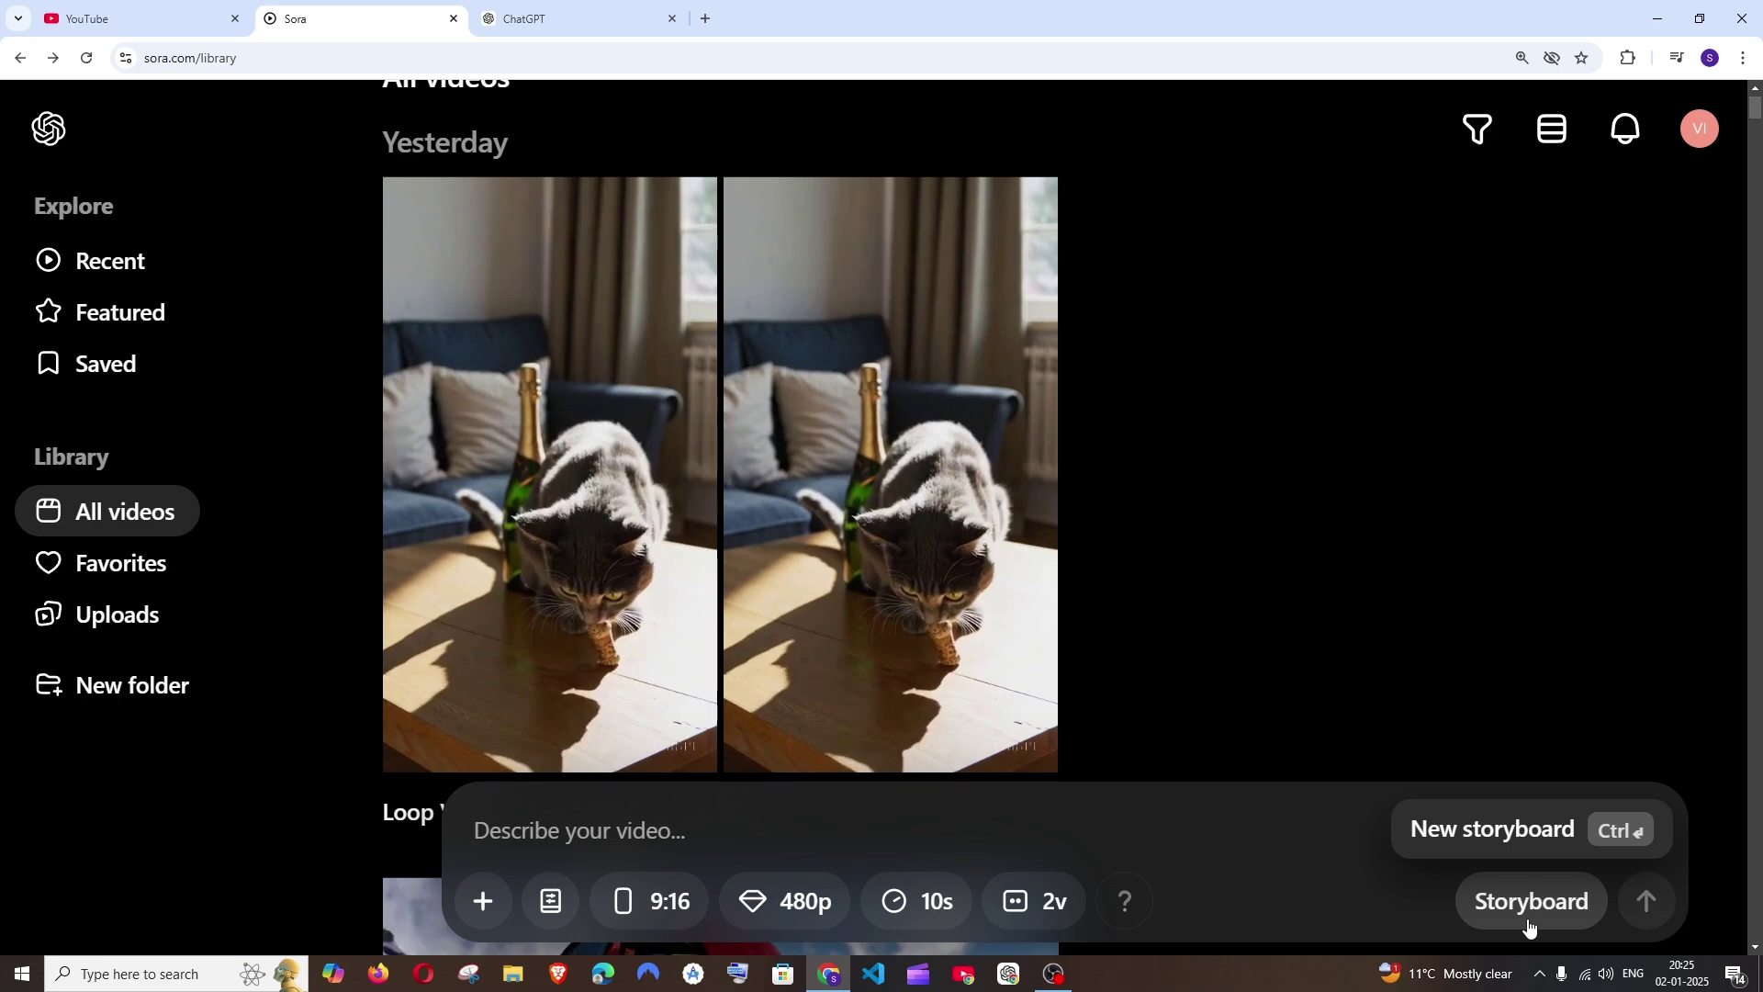
left_click(1528, 918)
mouse_move(1388, 758)
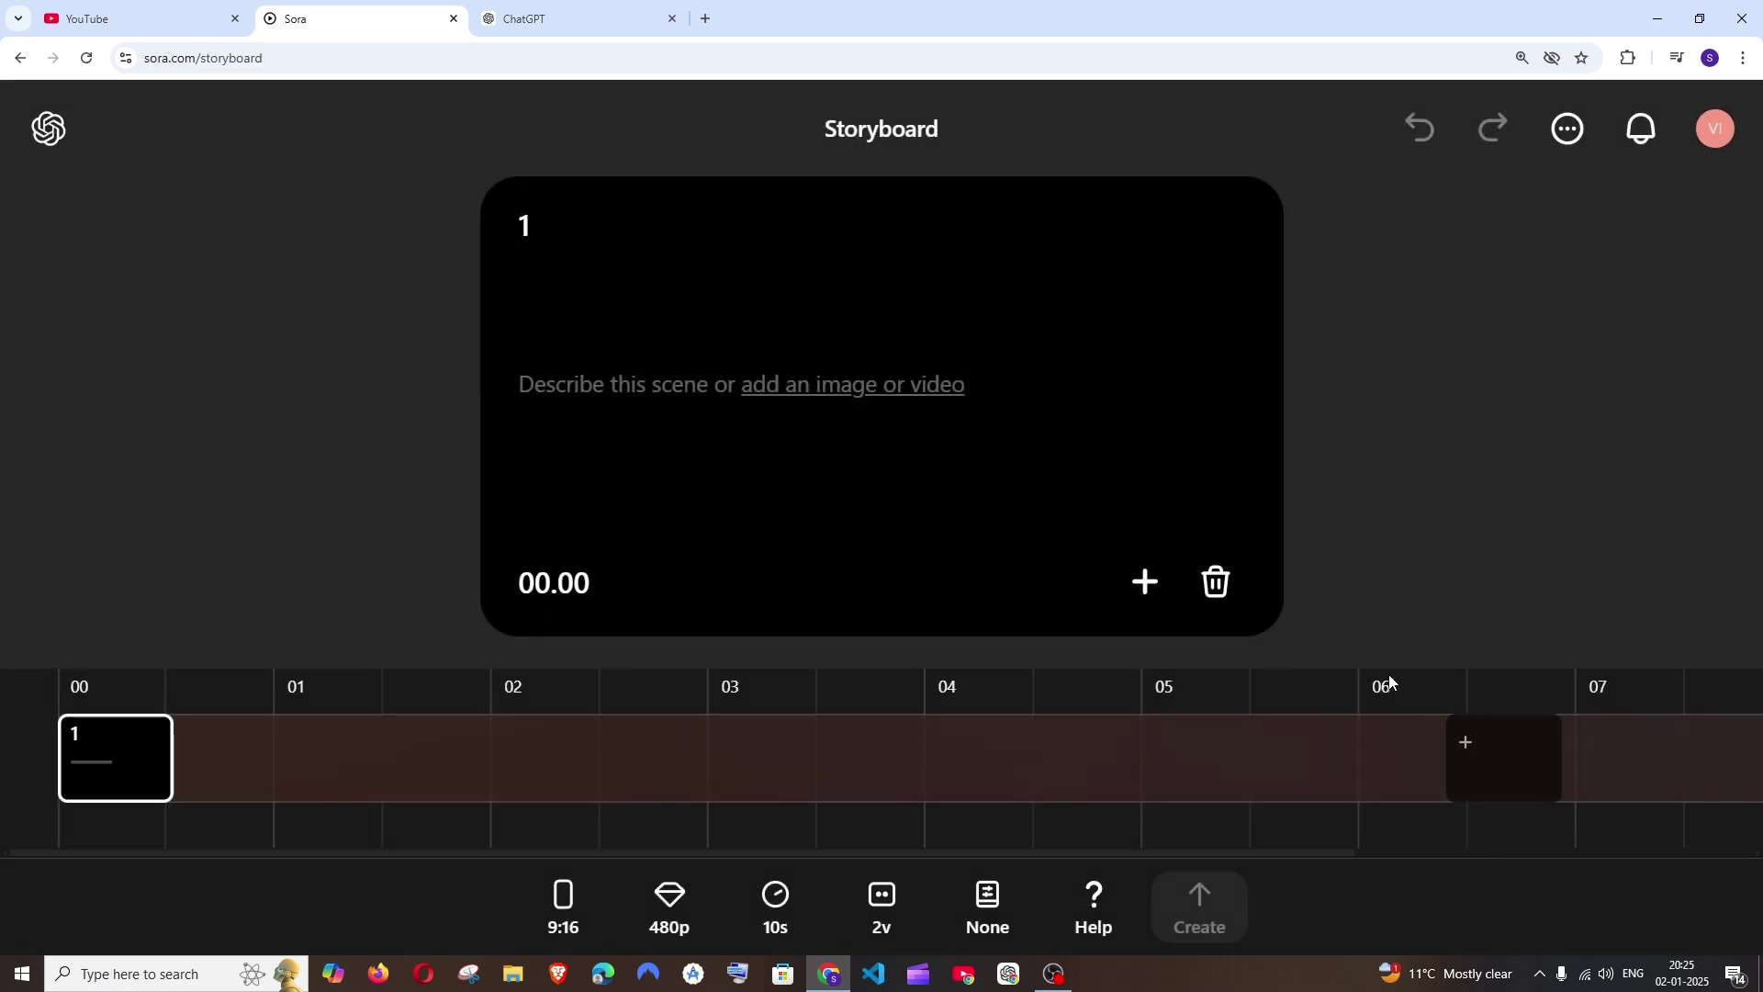
key("ctrl+minus")
key("ctrl+minus")
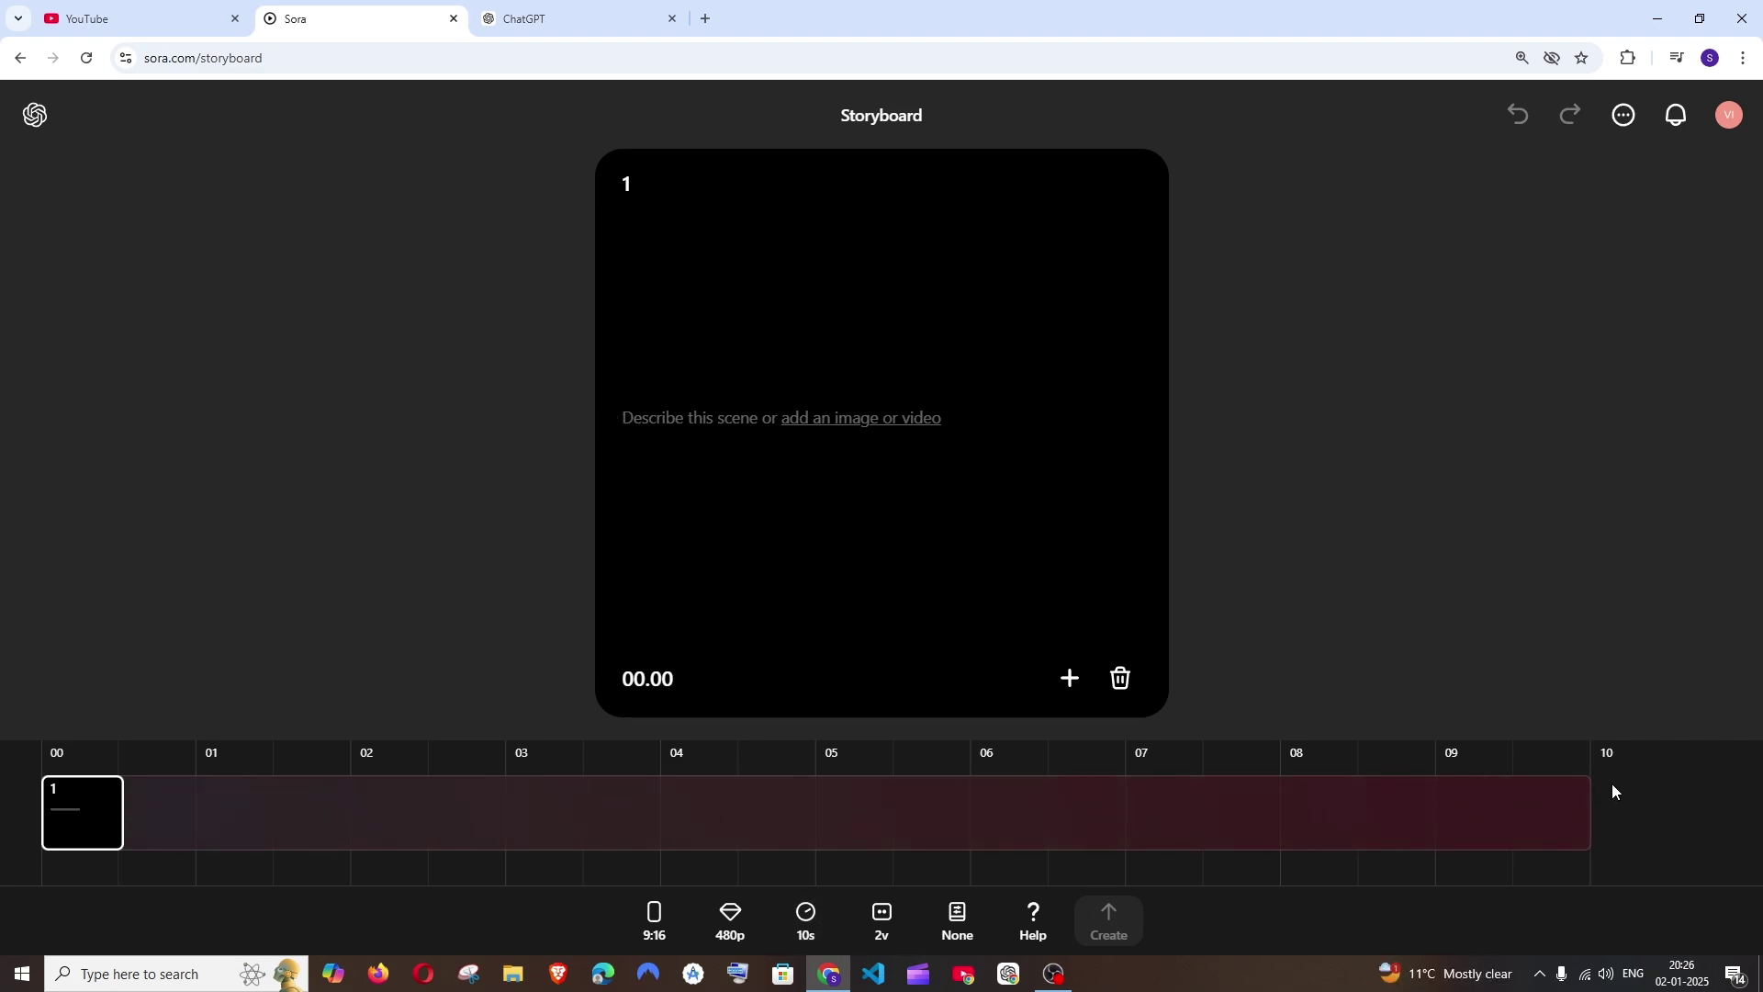
Step: Set the storyboard to 16:9 widescreen, keeping 480p resolution and a 10-second duration
left_click(805, 937)
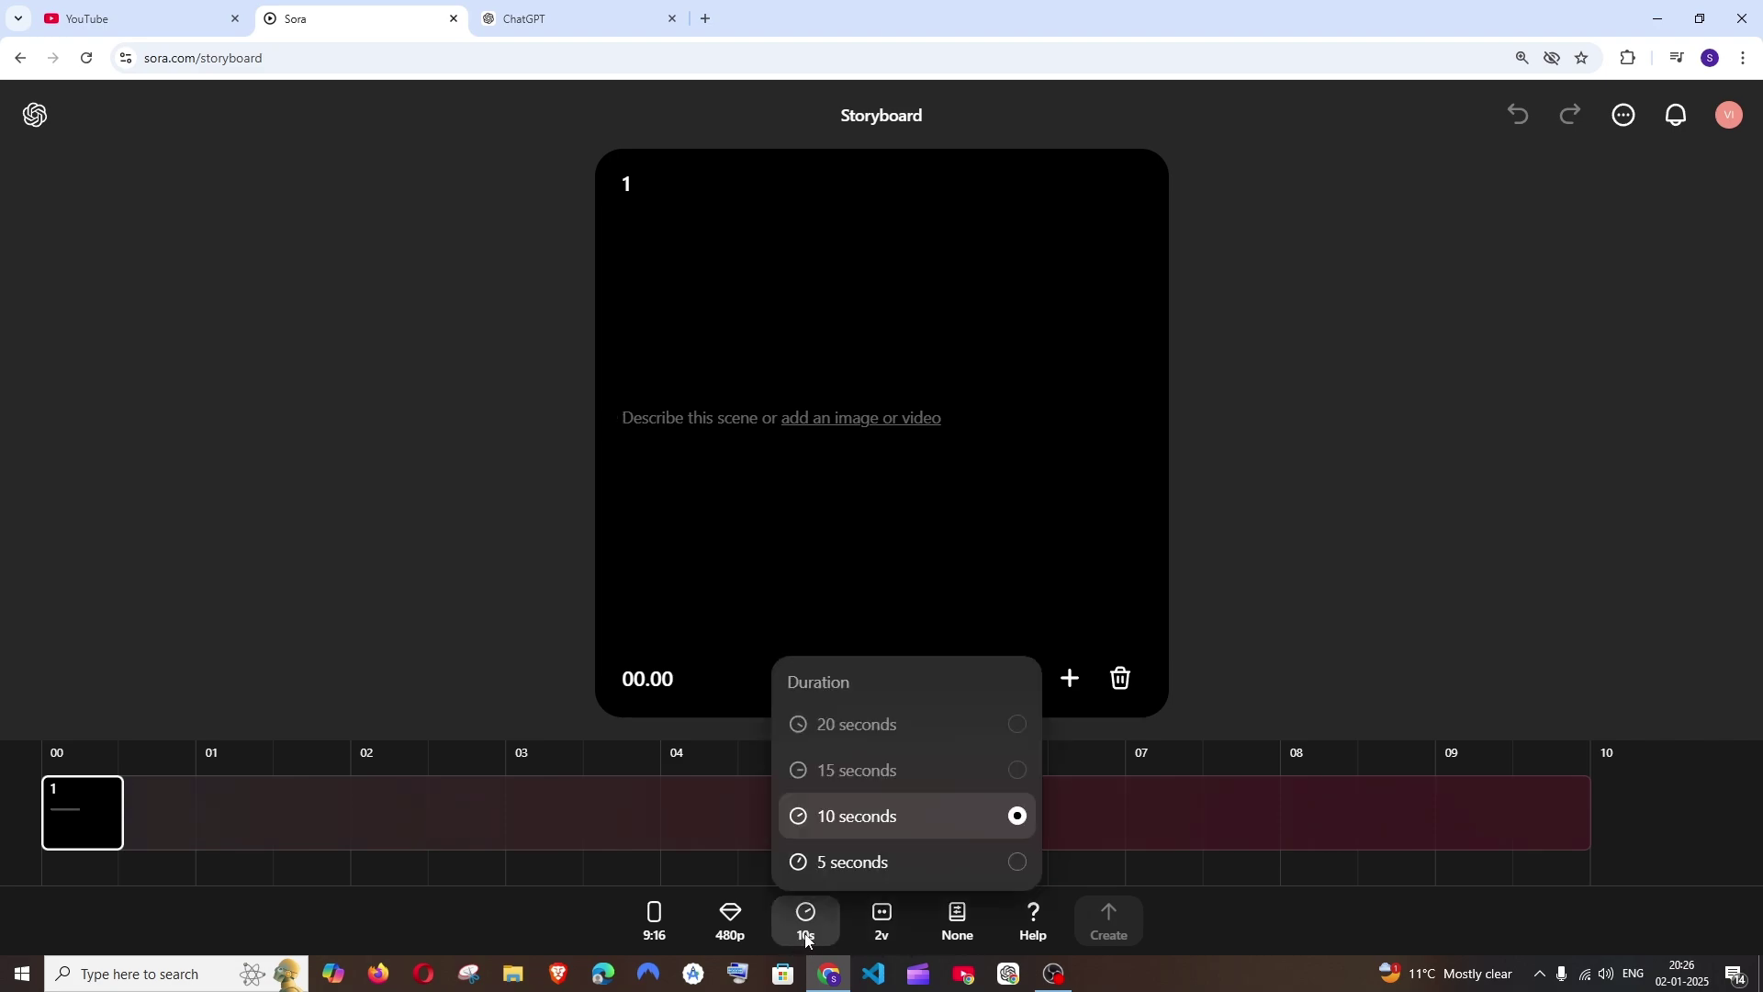
left_click(872, 867)
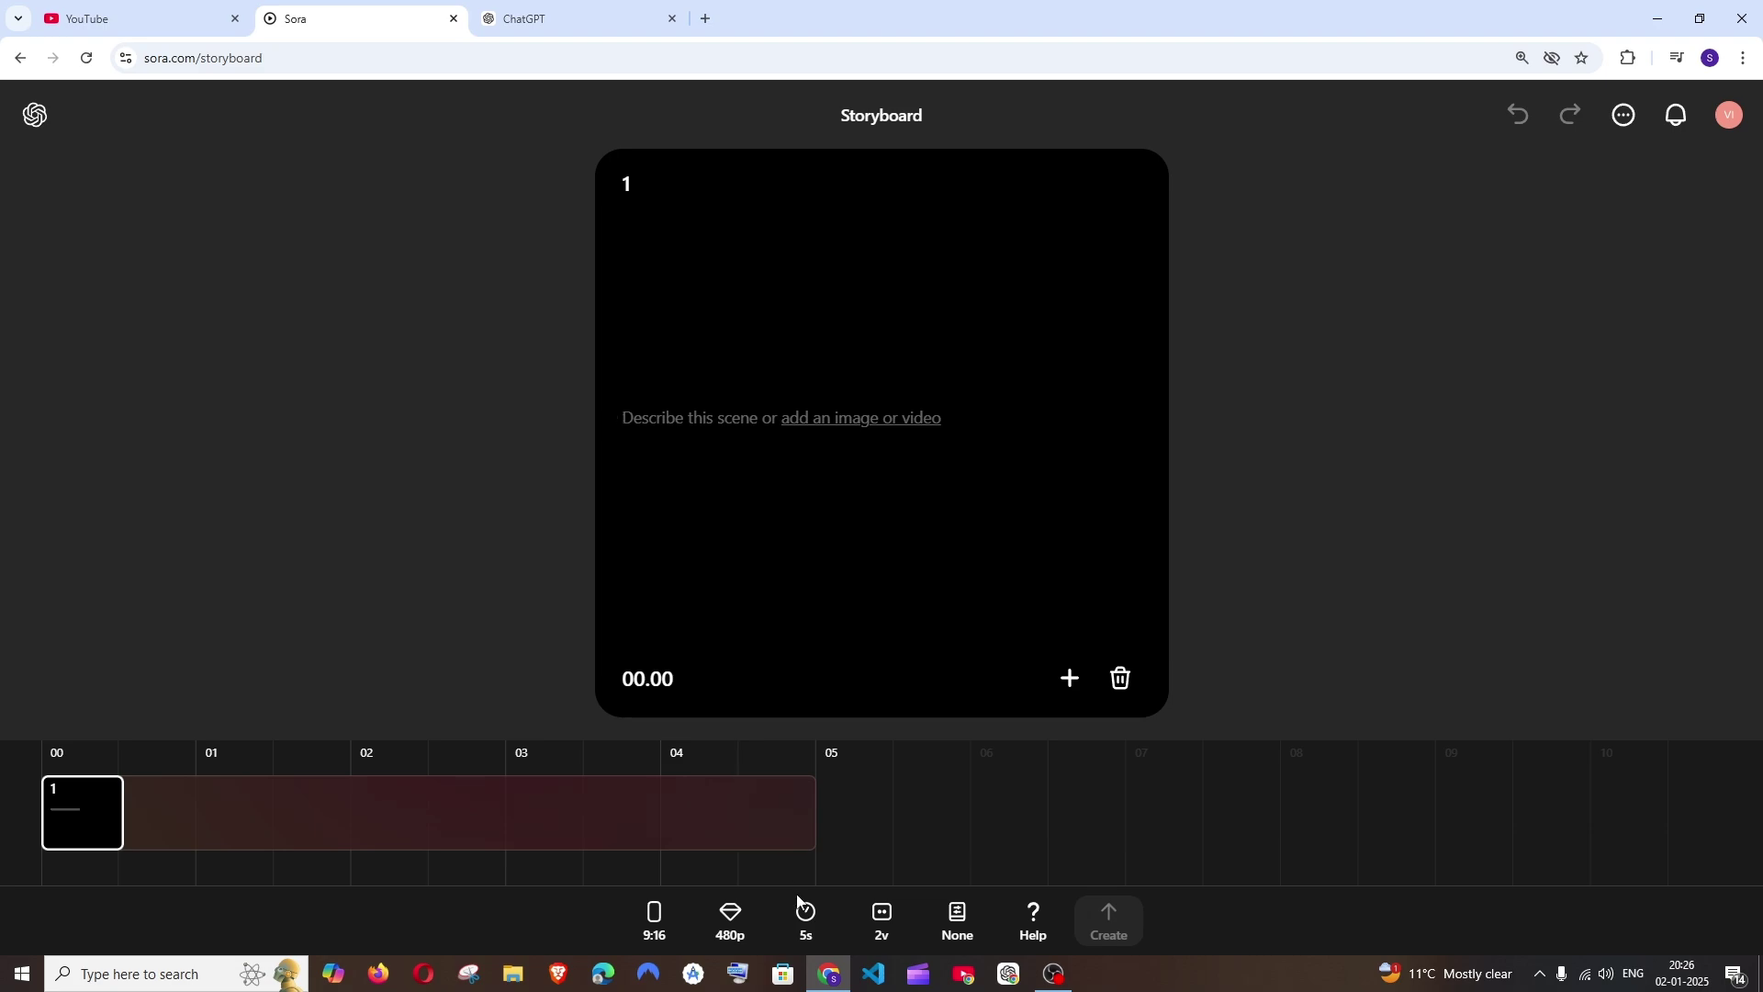
left_click(670, 922)
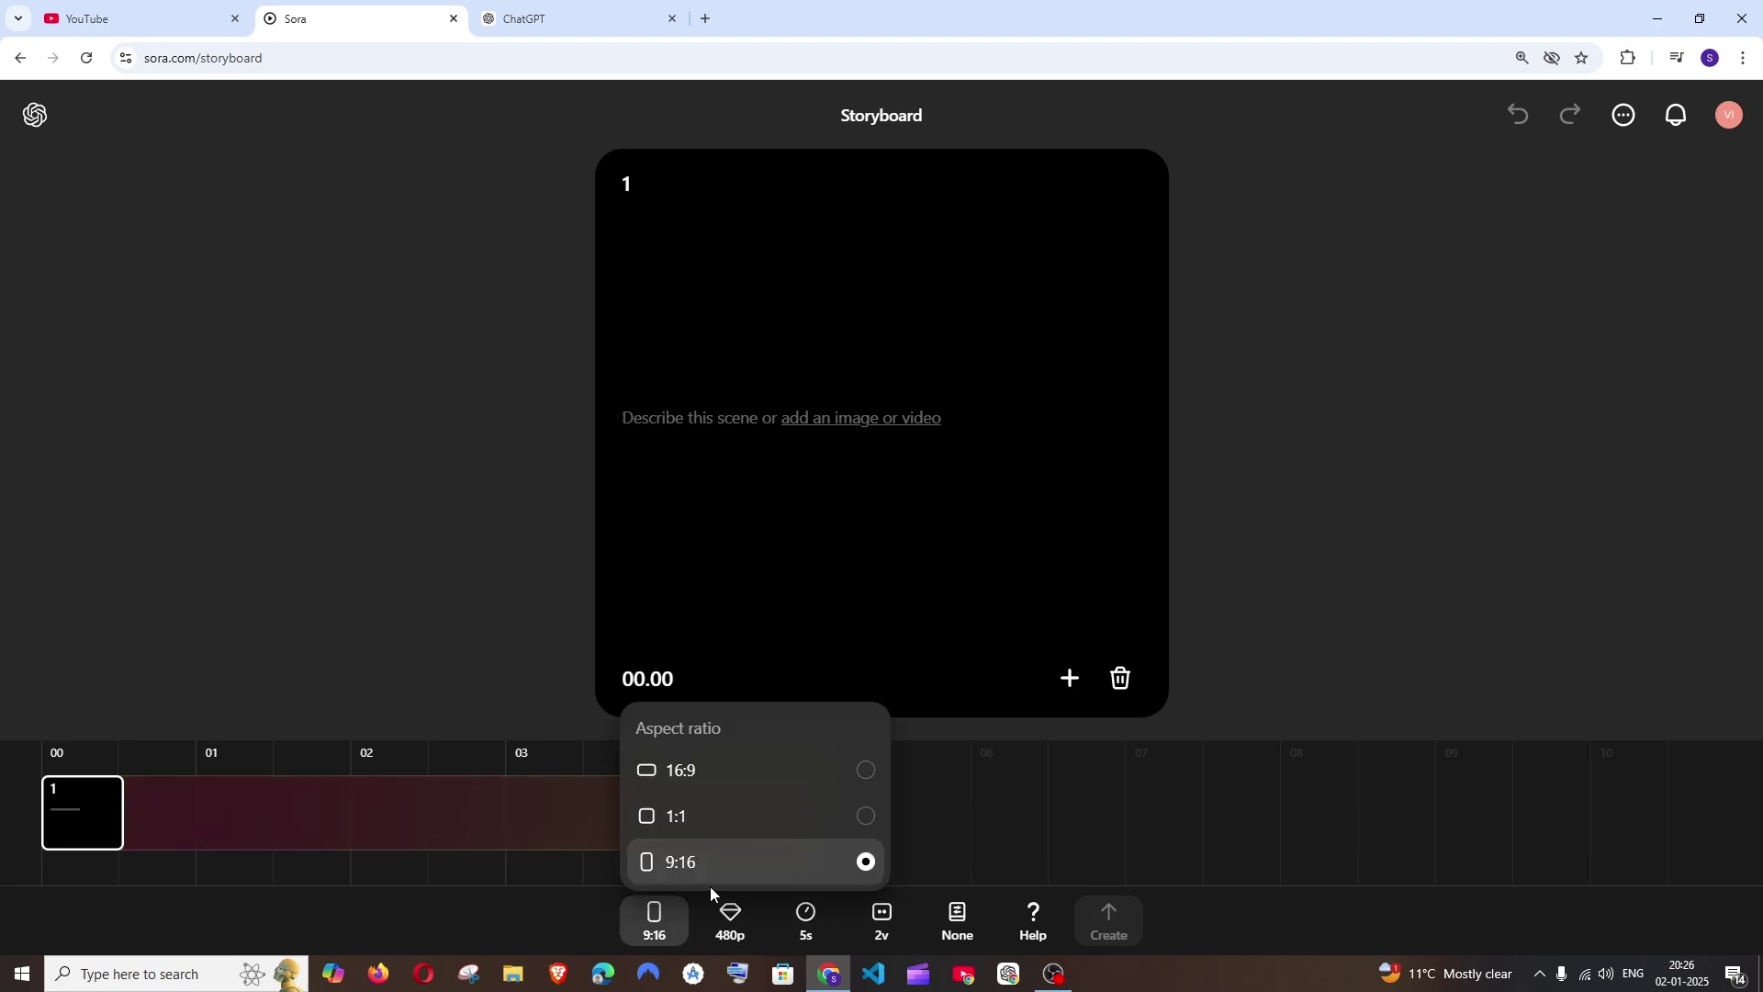
left_click(736, 769)
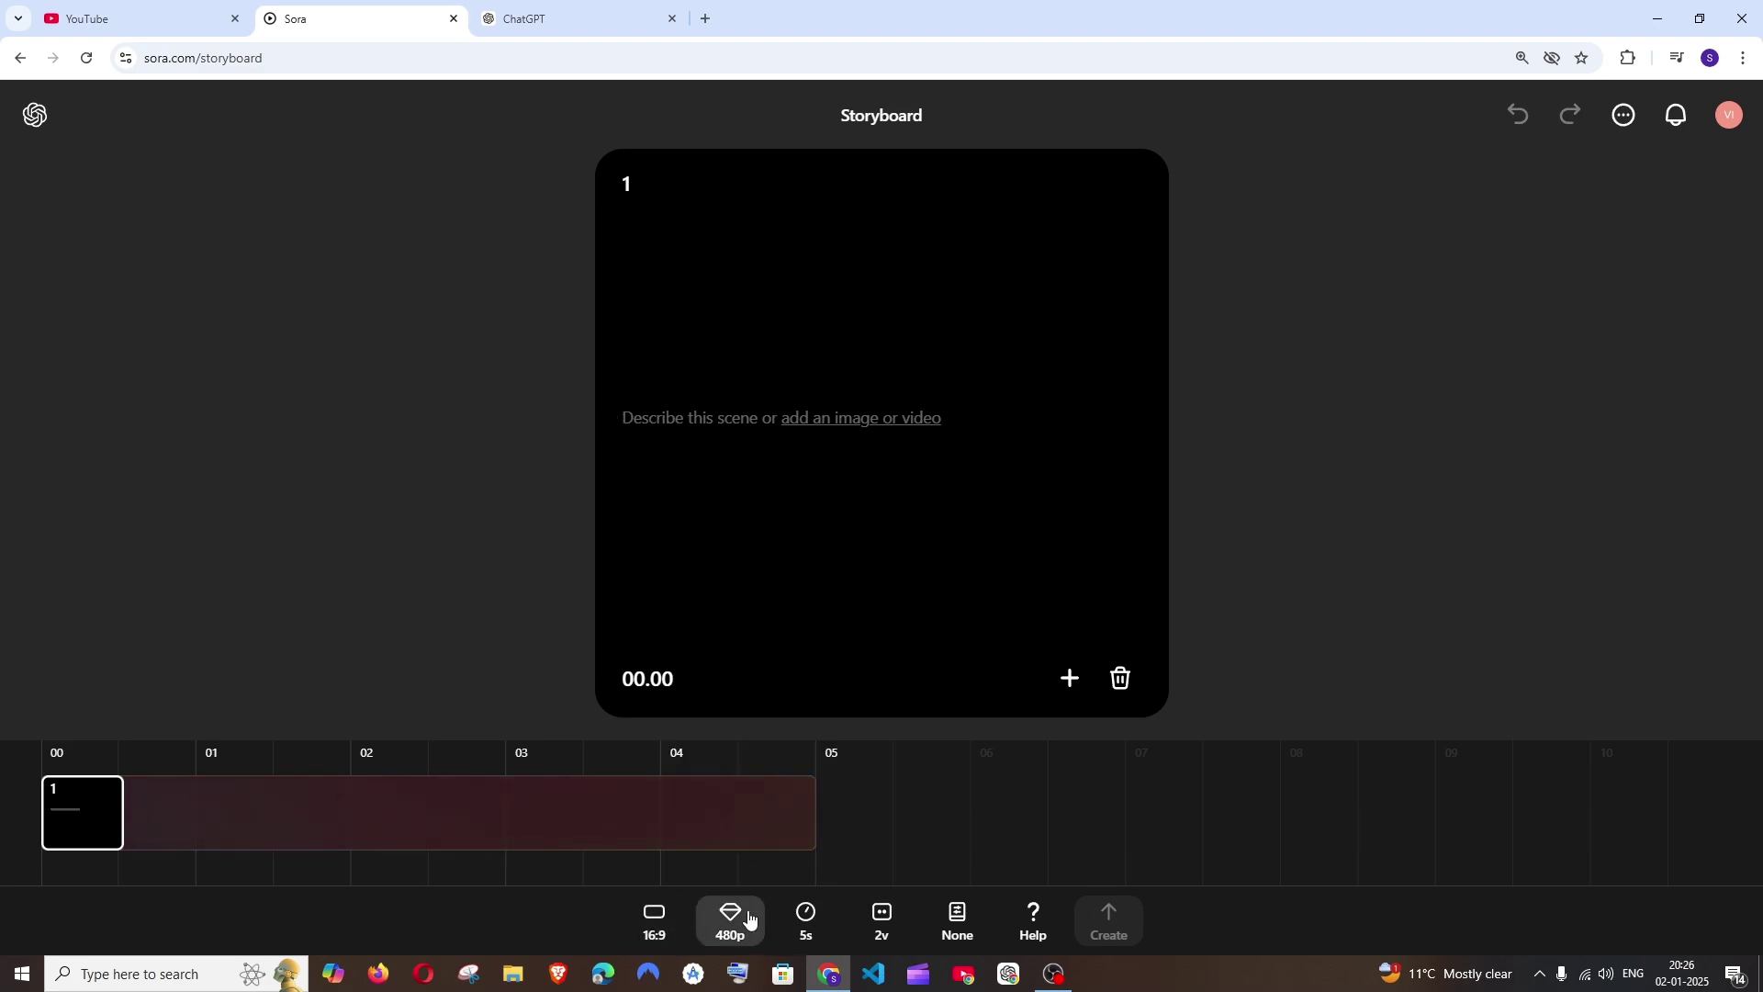
left_click(730, 925)
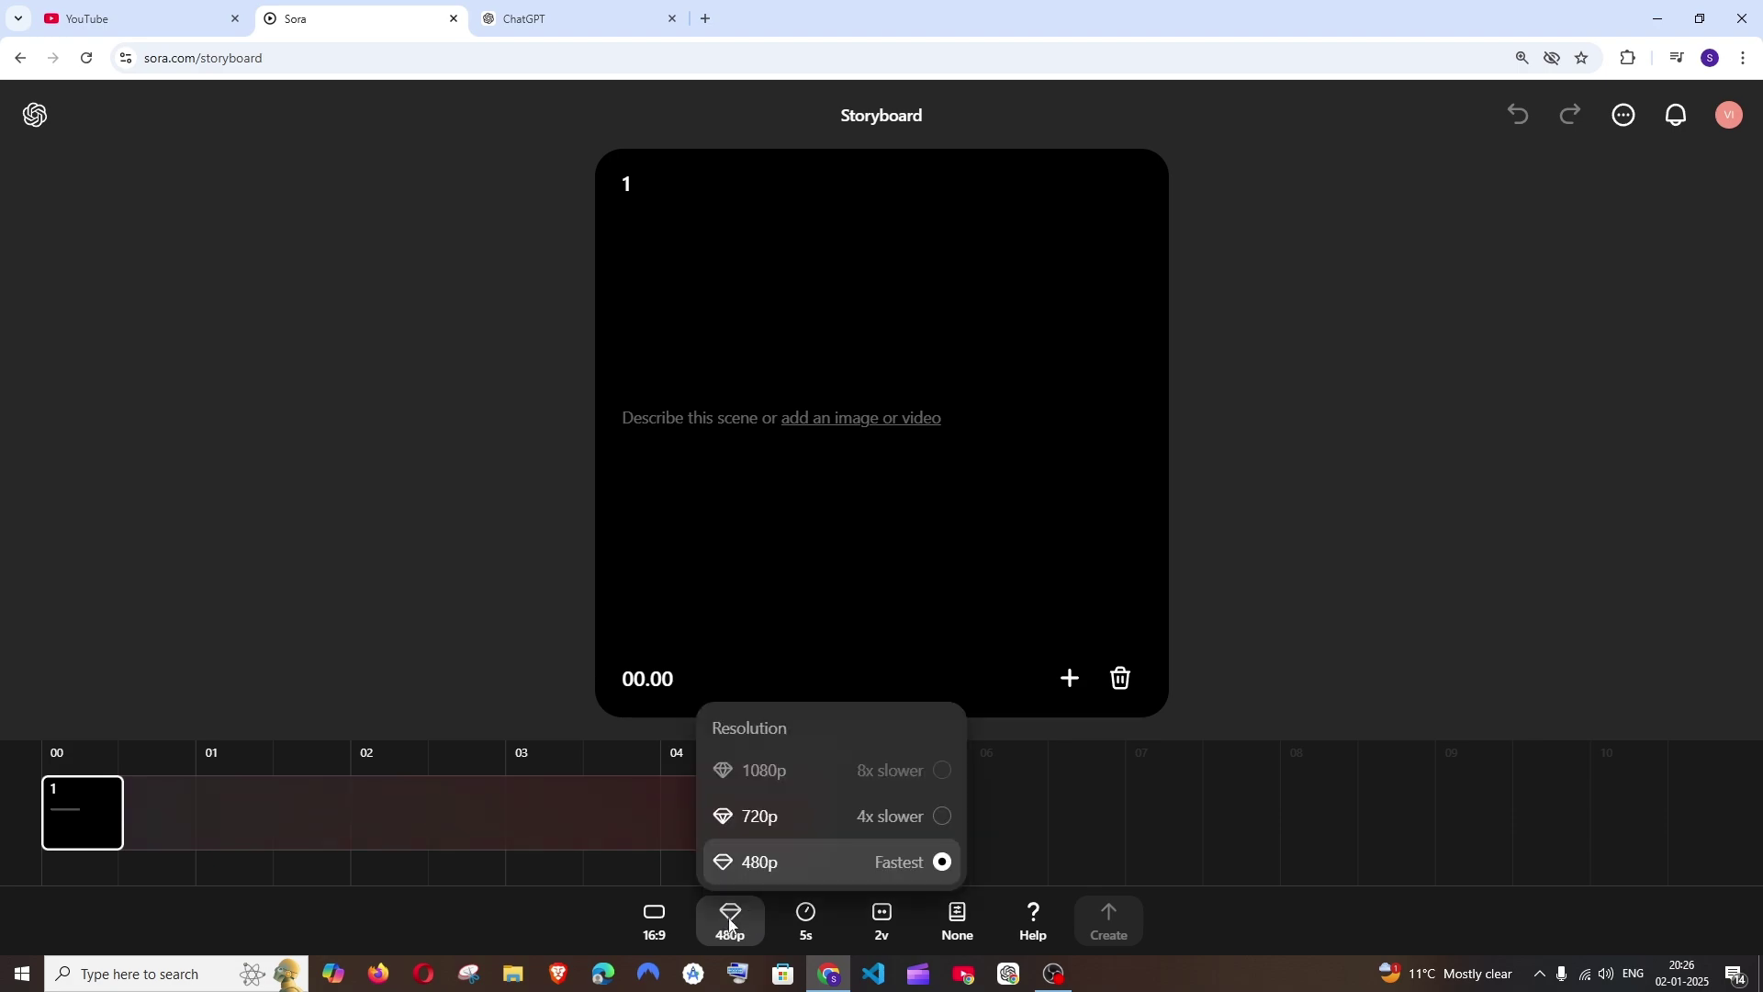
left_click(805, 925)
left_click(879, 817)
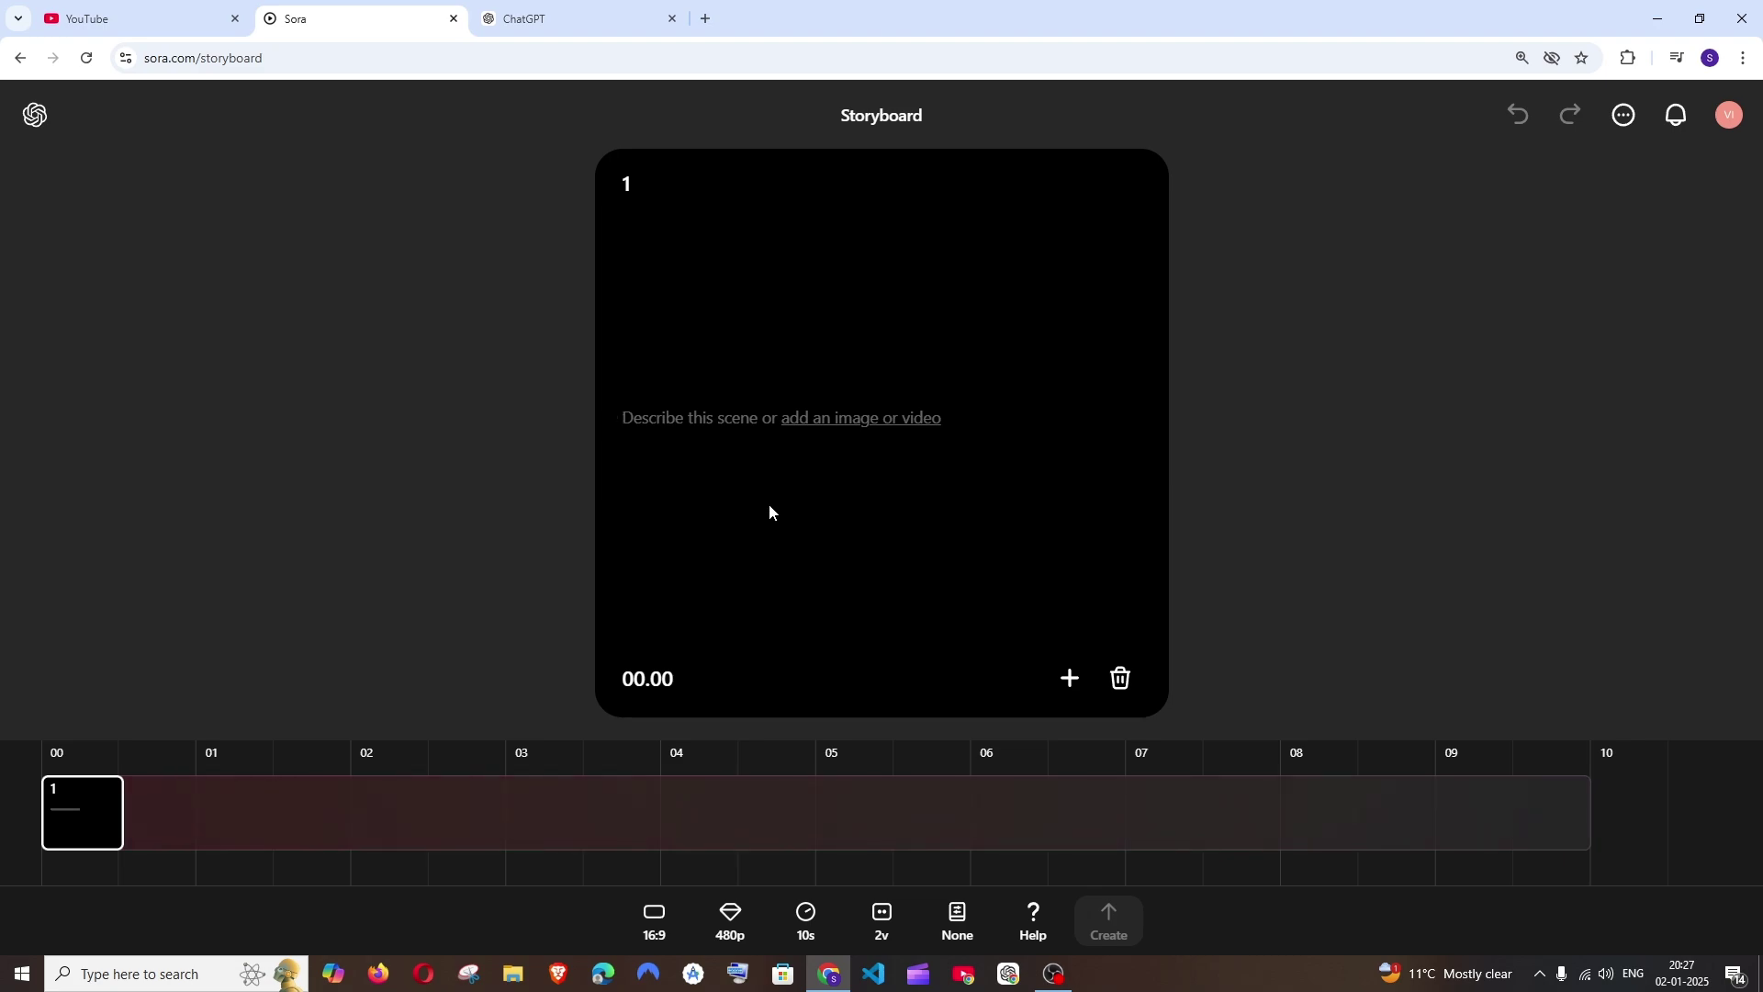
left_click(1132, 685)
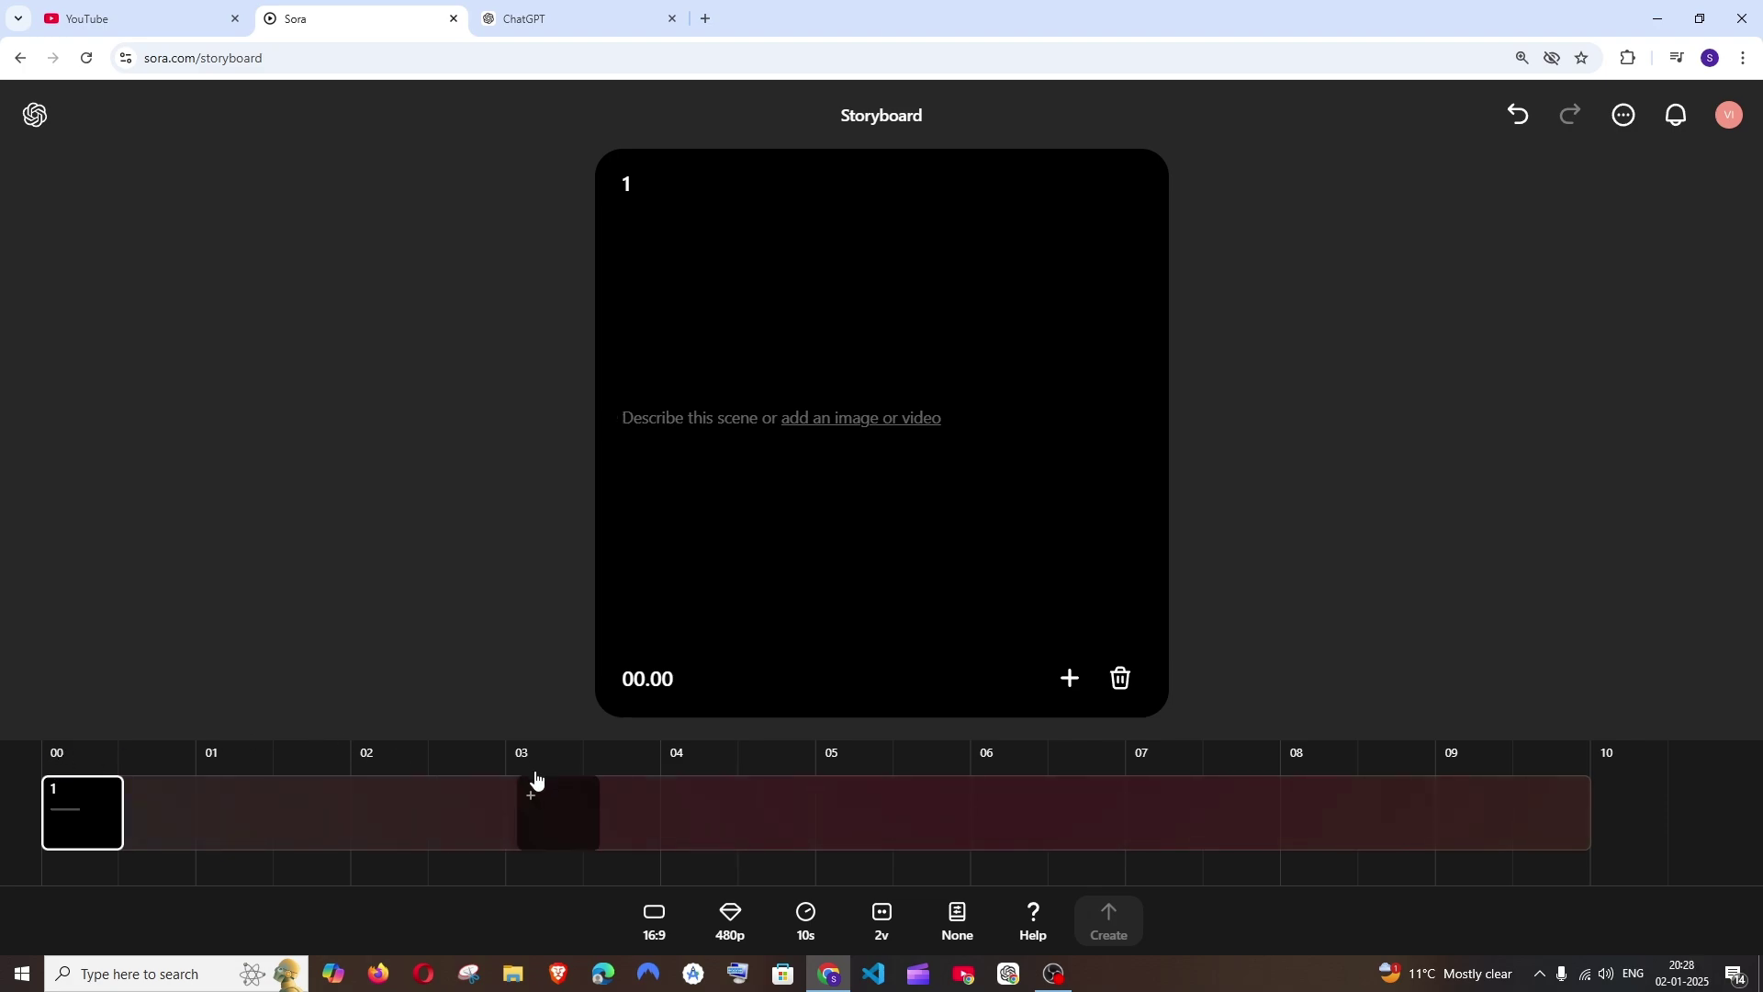
Step: Insert empty scene cards at 03.14 and 06.28 on the storyboard timeline
left_click(582, 792)
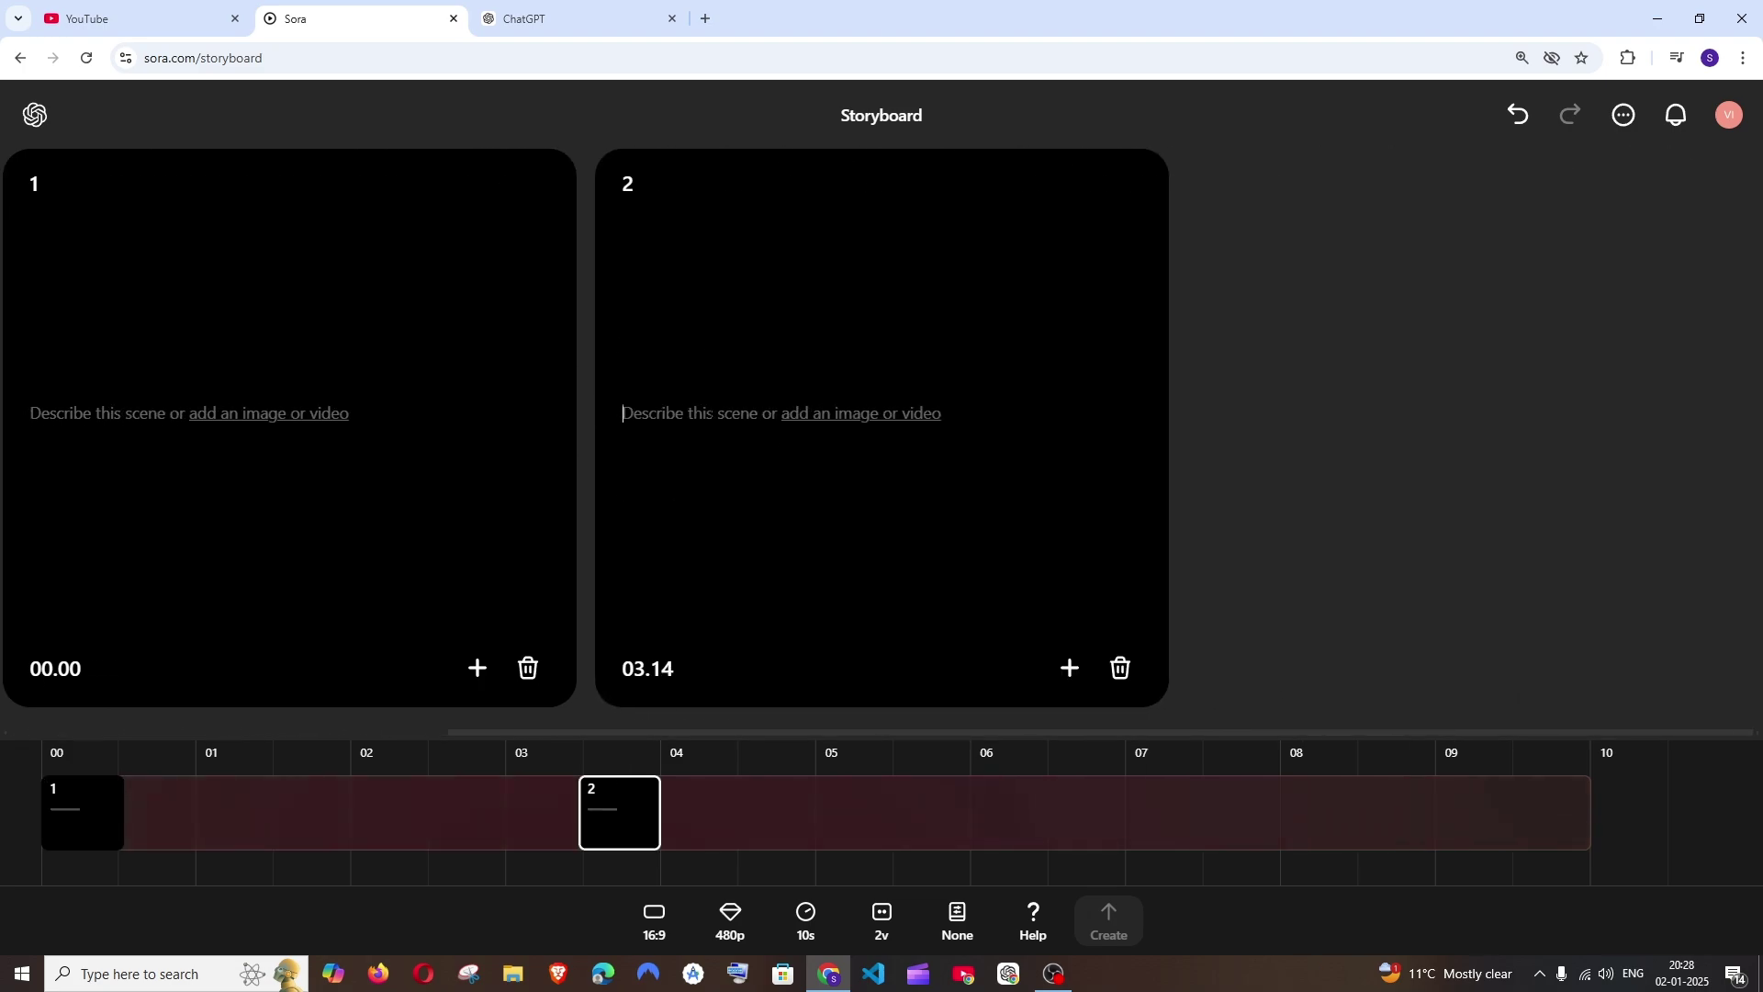
left_click(85, 797)
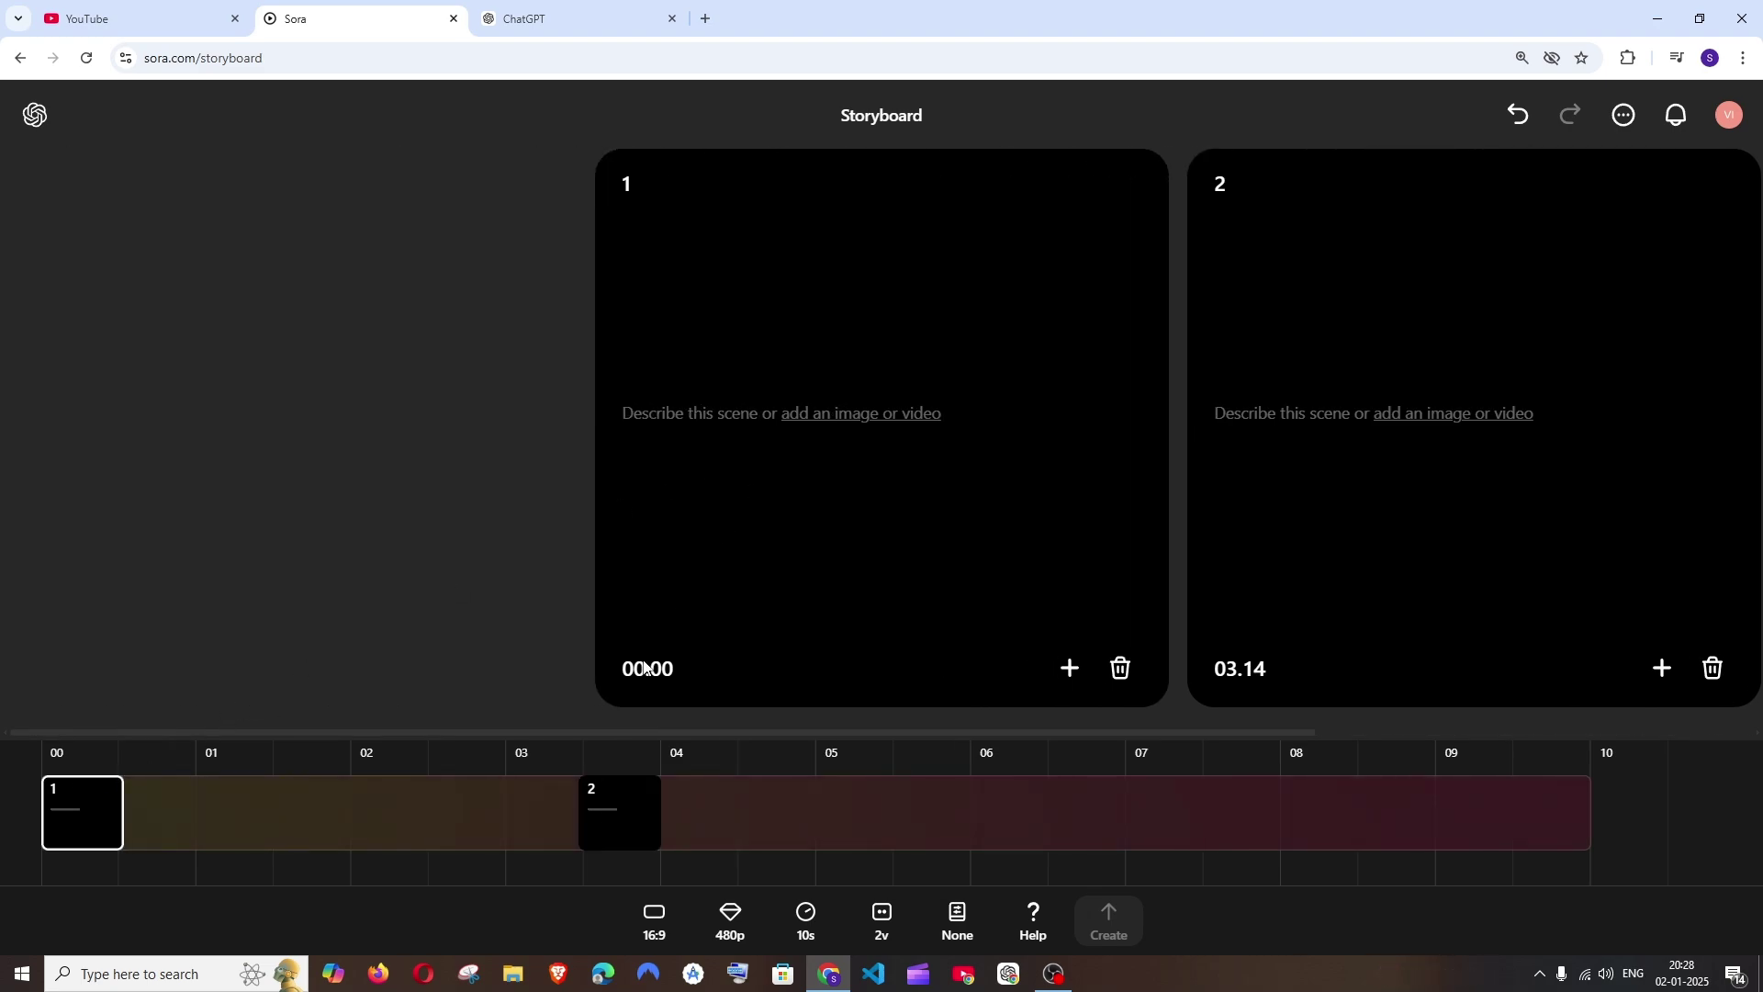
left_click(618, 809)
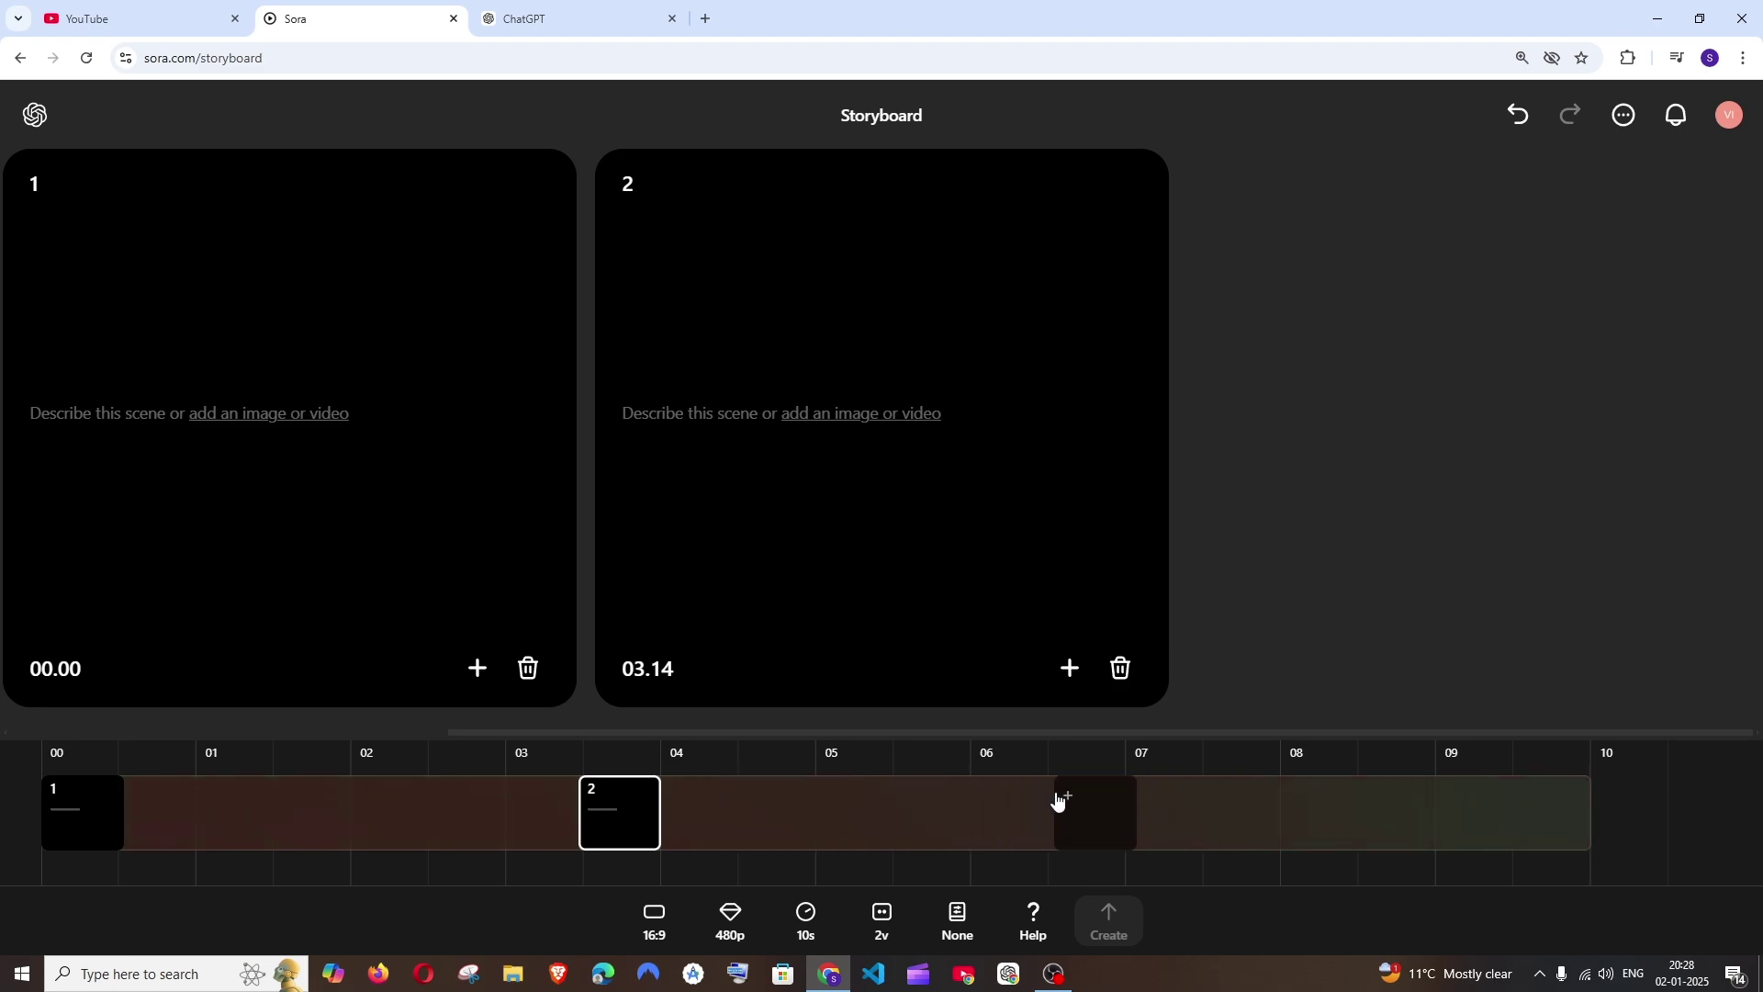
left_click(1138, 799)
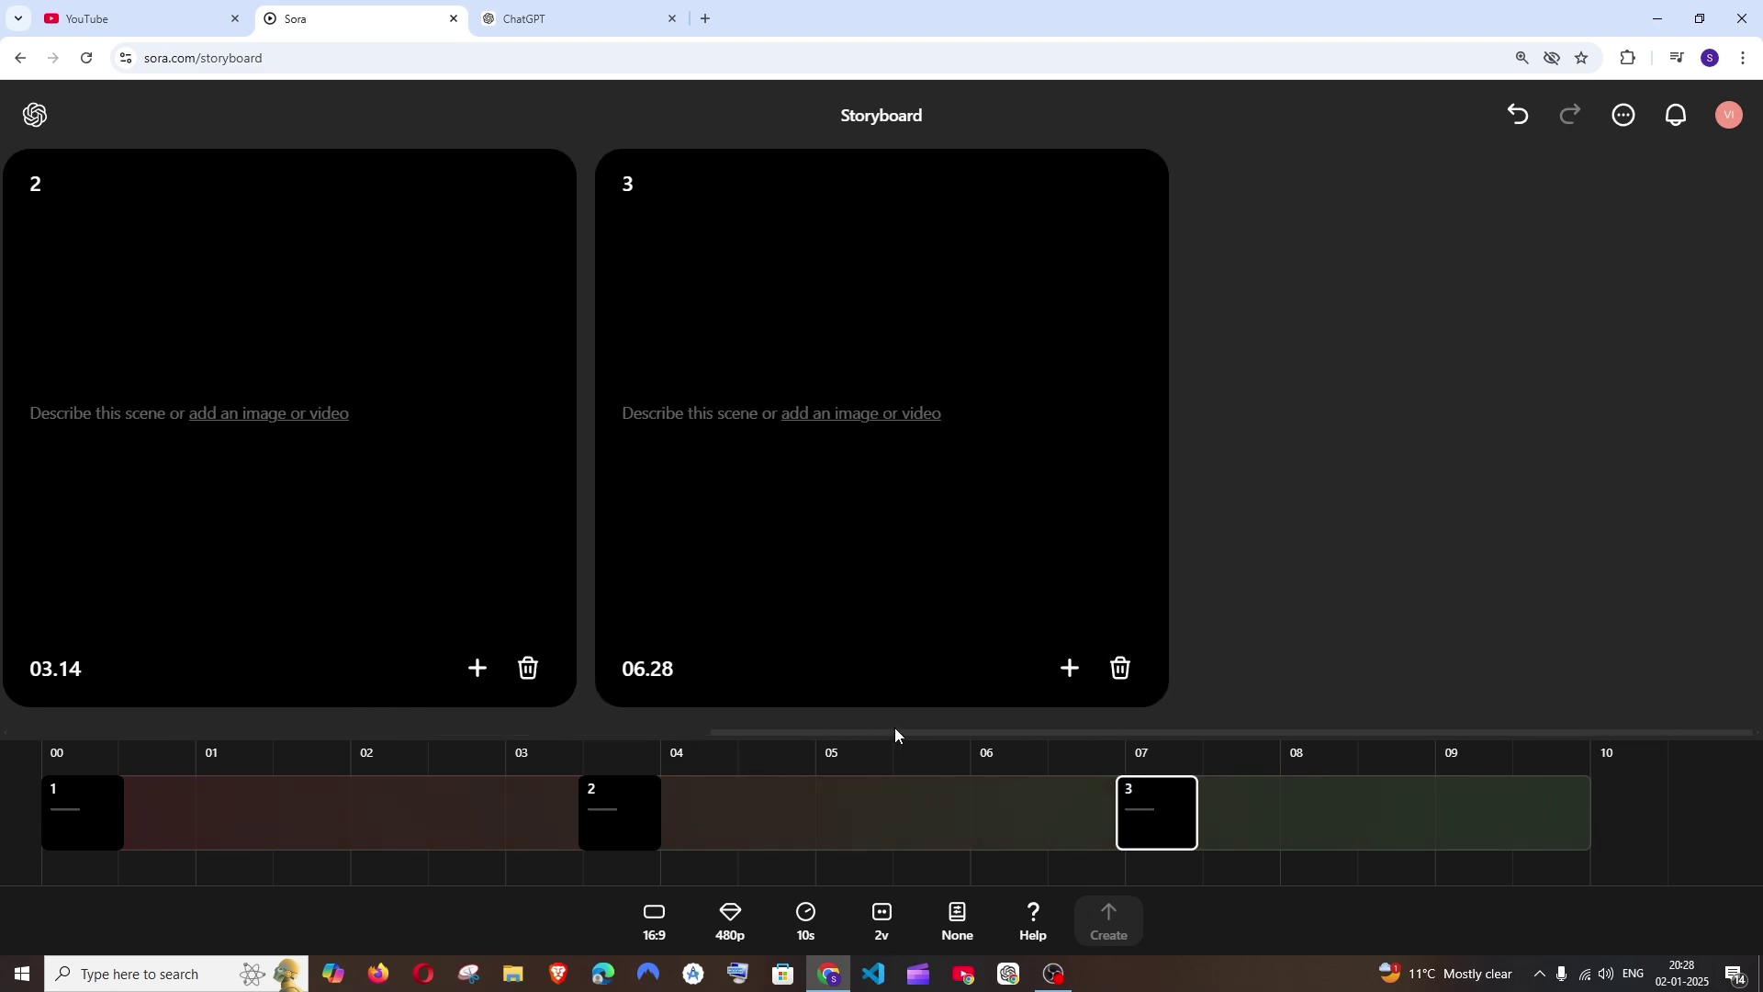
Step: Check scene 1's media options unused, then caption it 'owner keeps the dogs food on the bowl'
left_click_drag(894, 730, 310, 691)
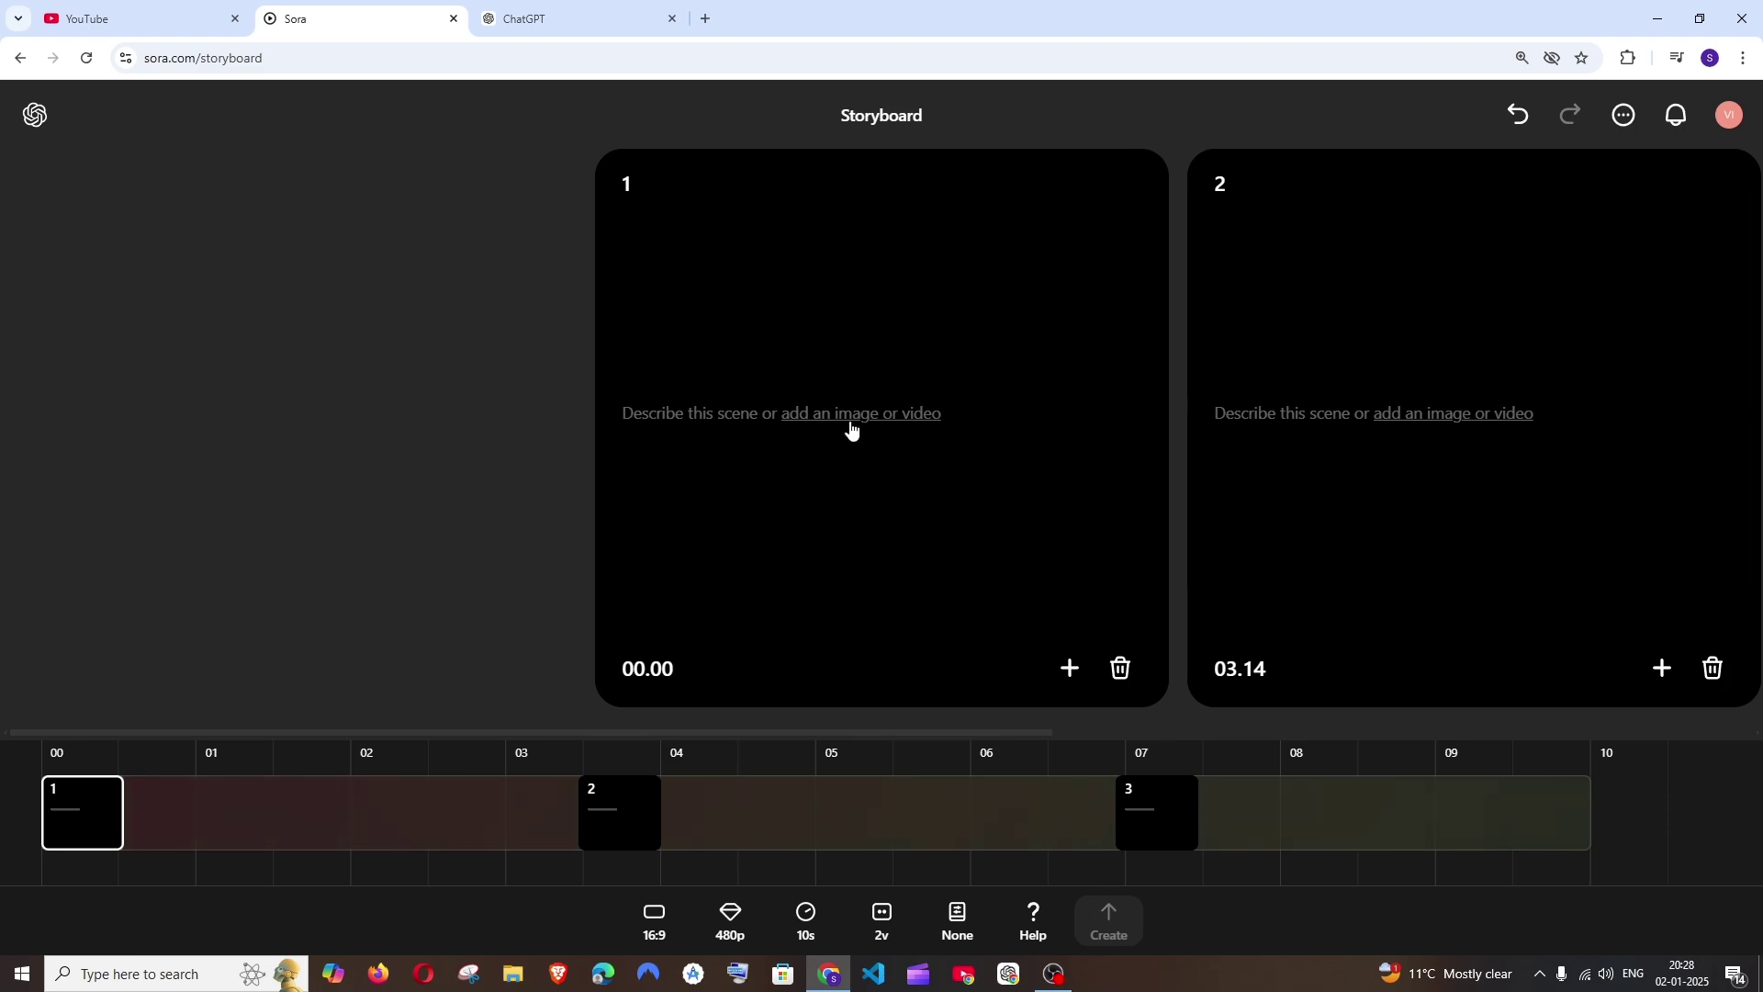
left_click(851, 417)
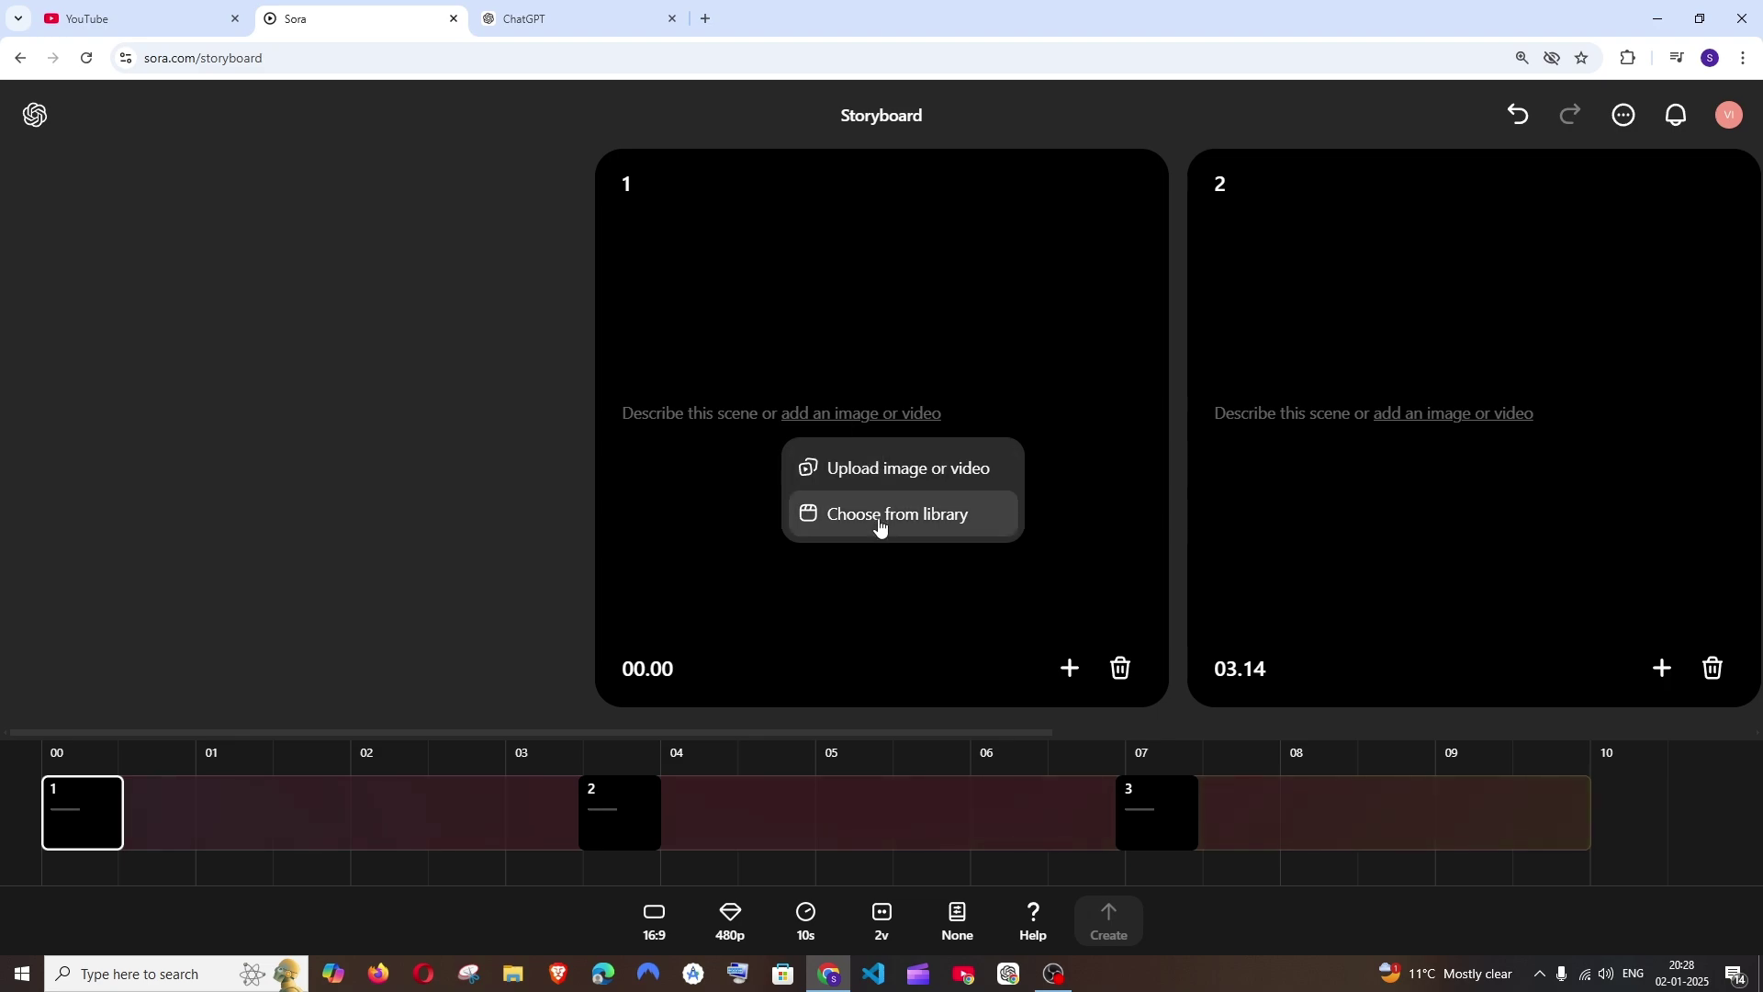
left_click(870, 371)
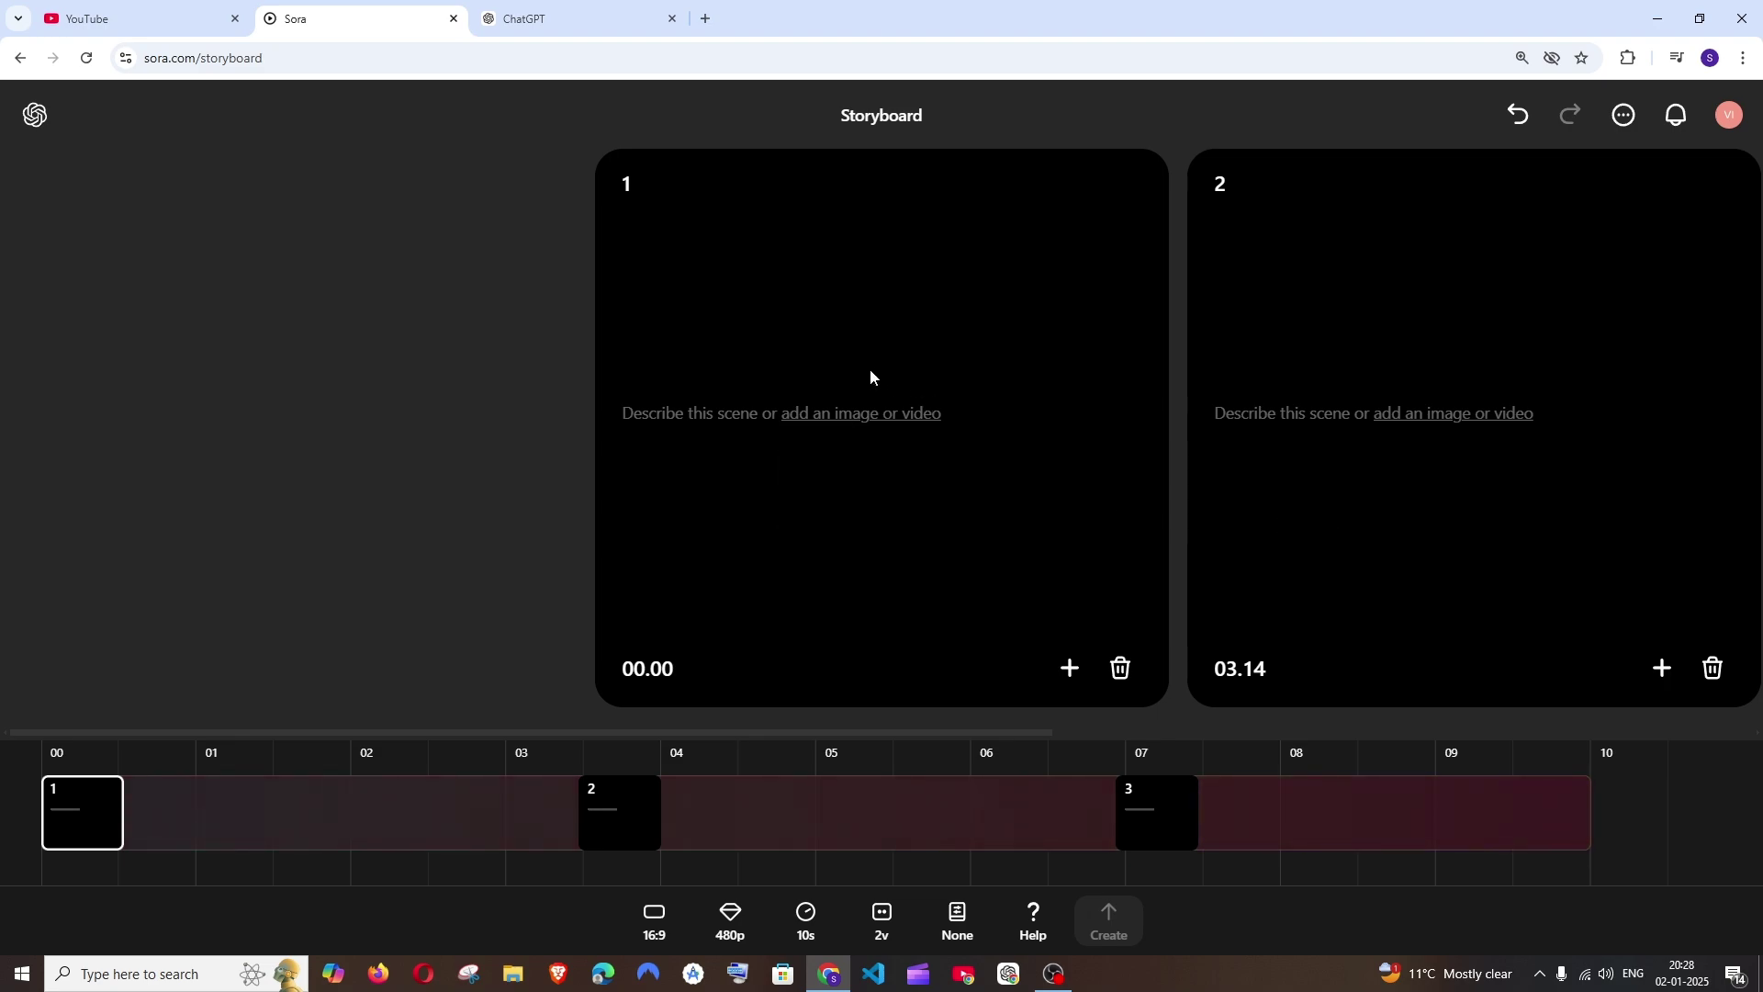
left_click_drag(454, 735, 347, 729)
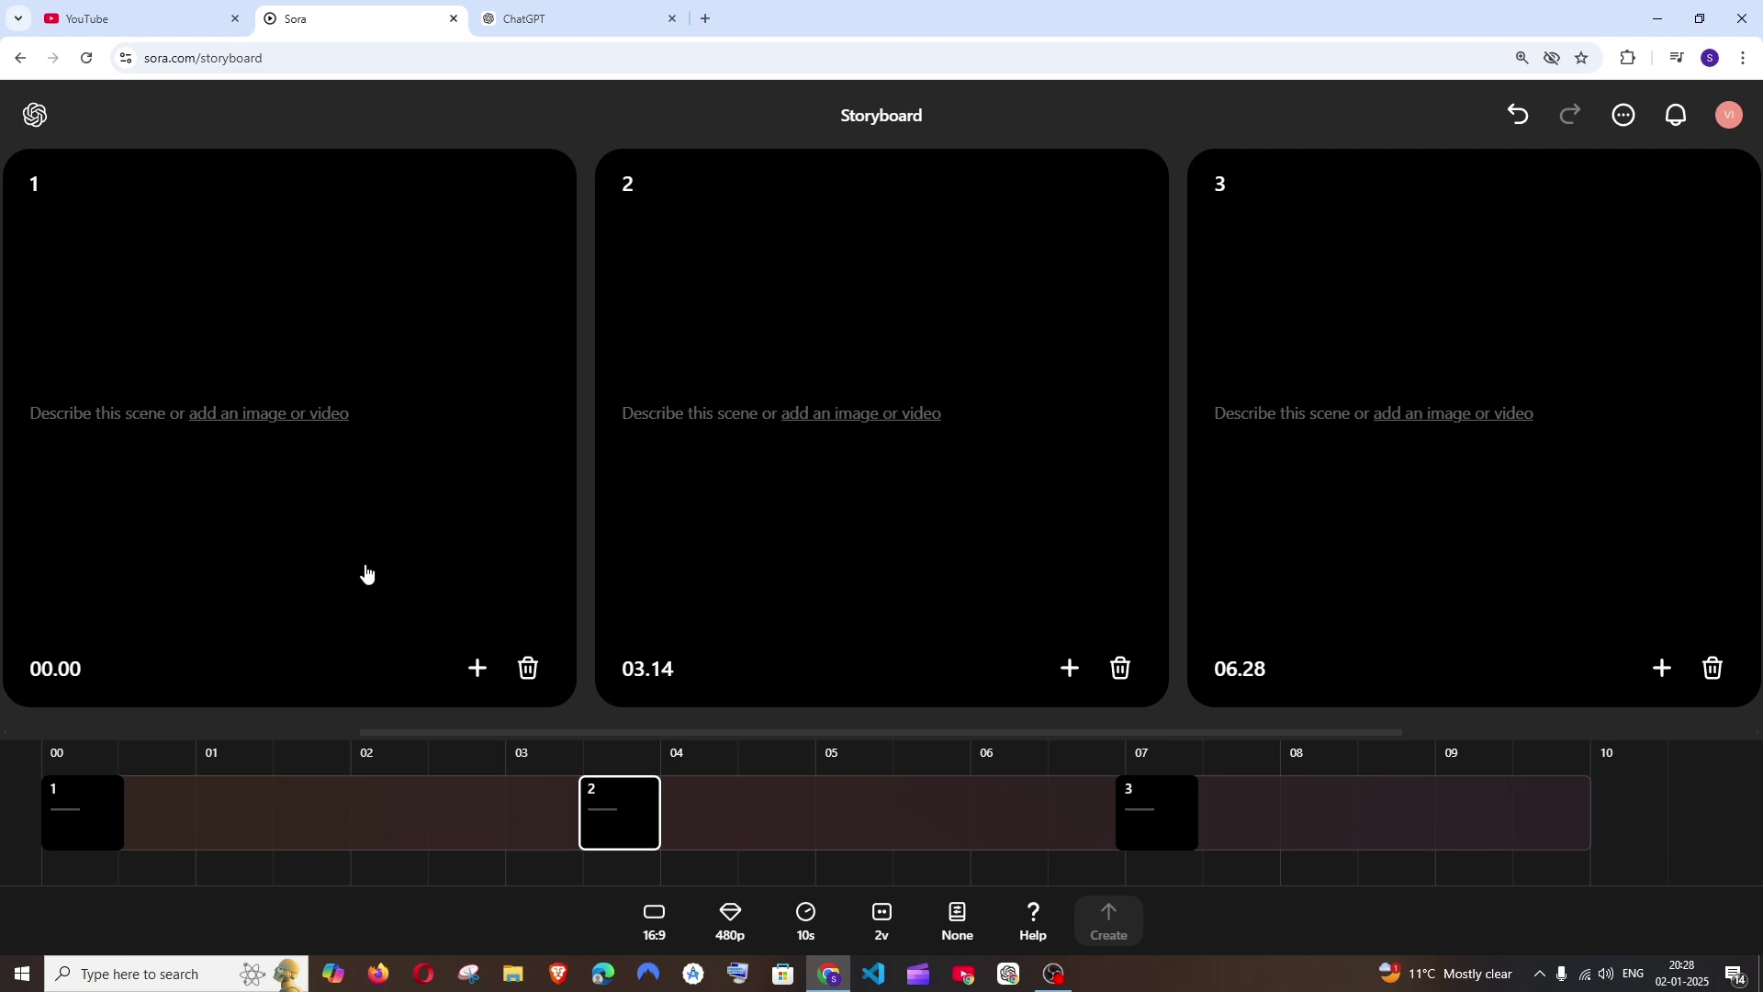
left_click(550, 551)
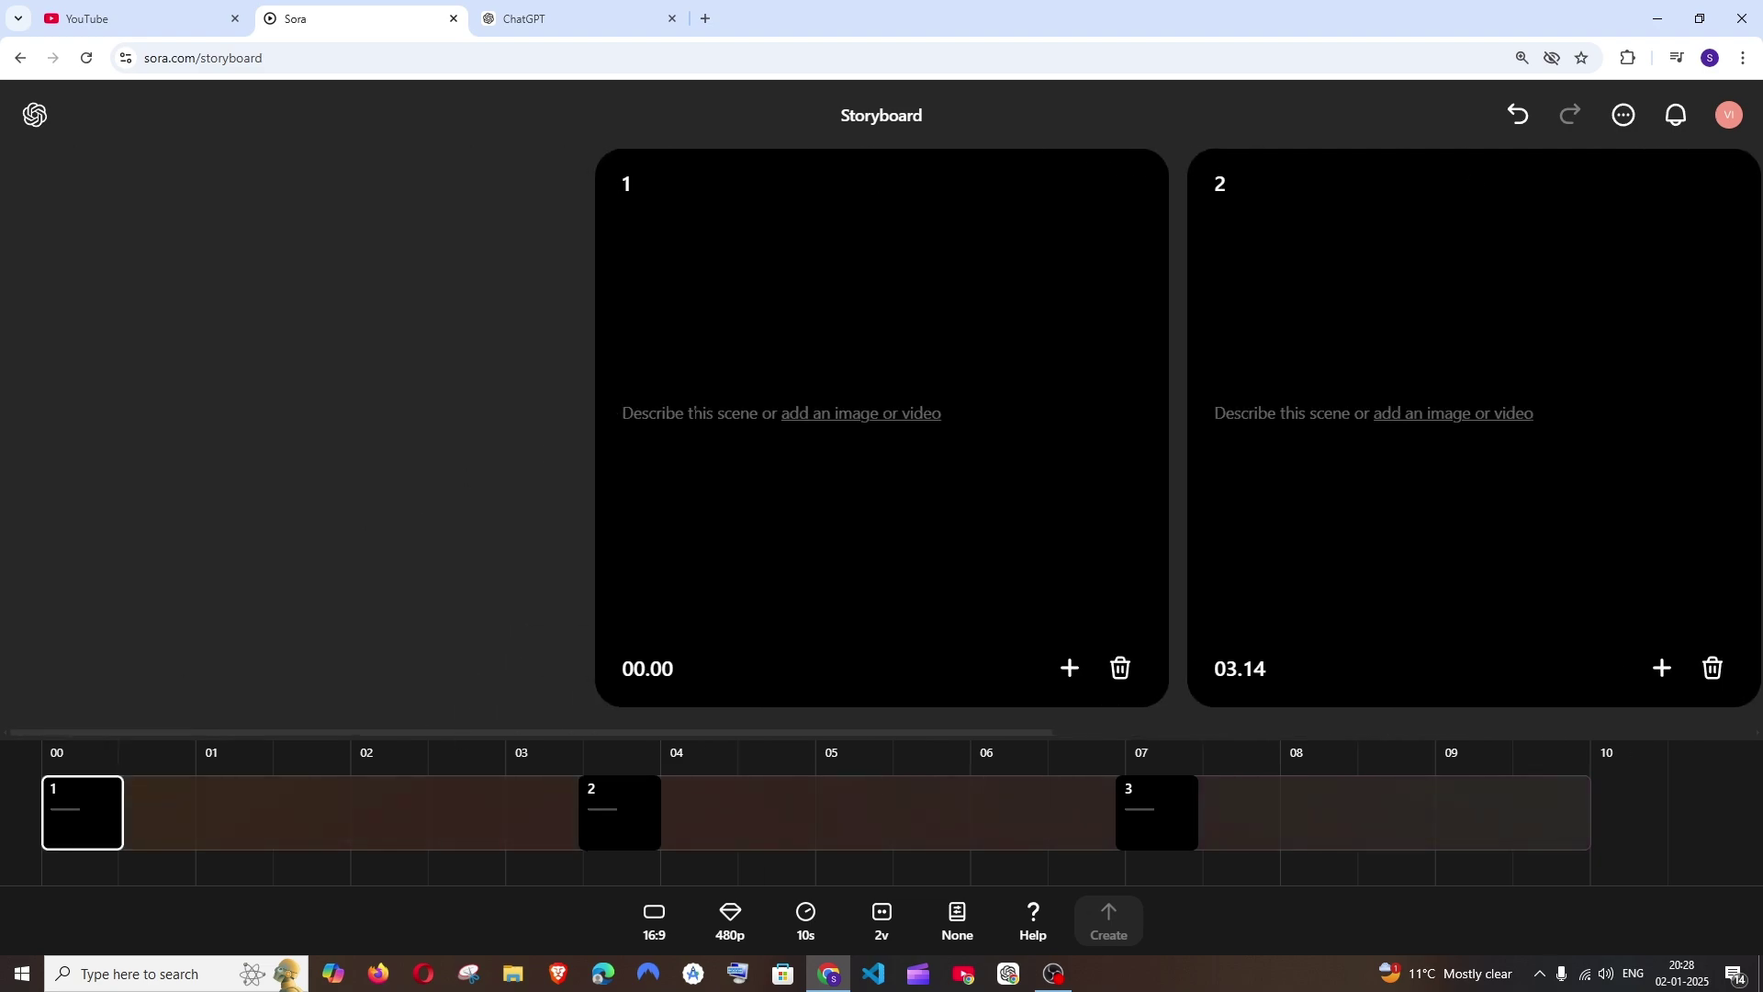
type("owner keeps the dogs food on the bowl")
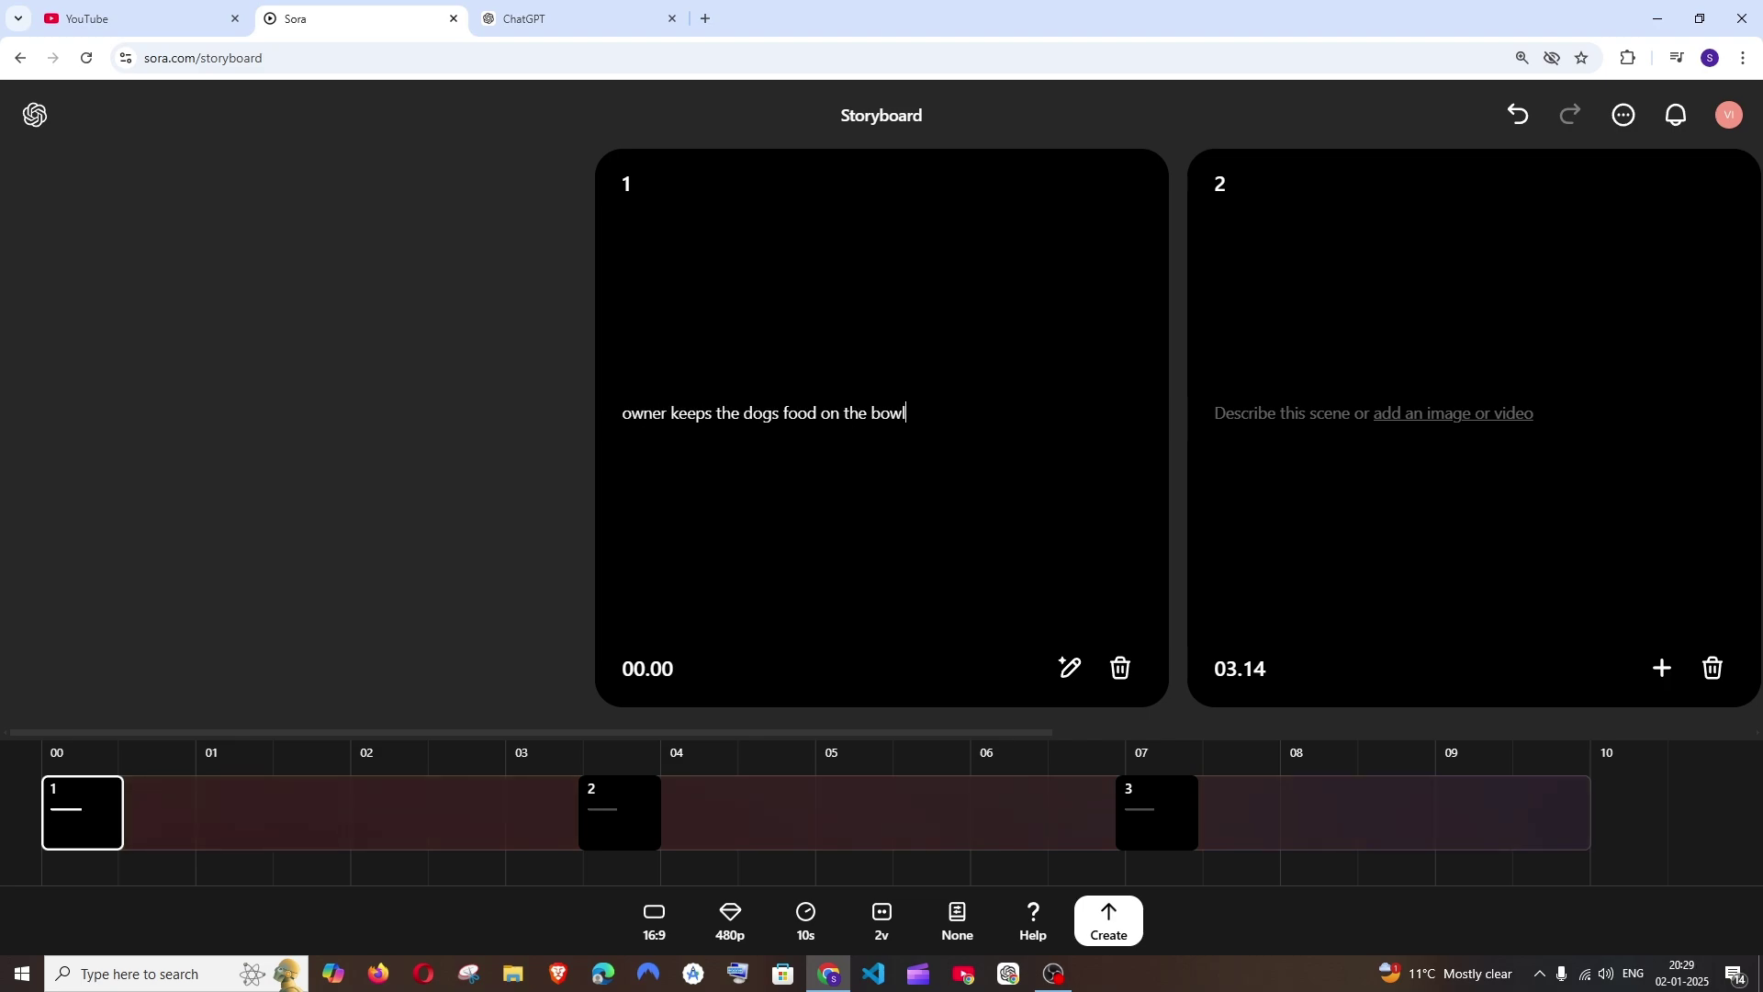
key("BackSpace")
Step: Fix the apostrophe in scene 1's caption and expand it into a detailed metal-bowl description
type("'")
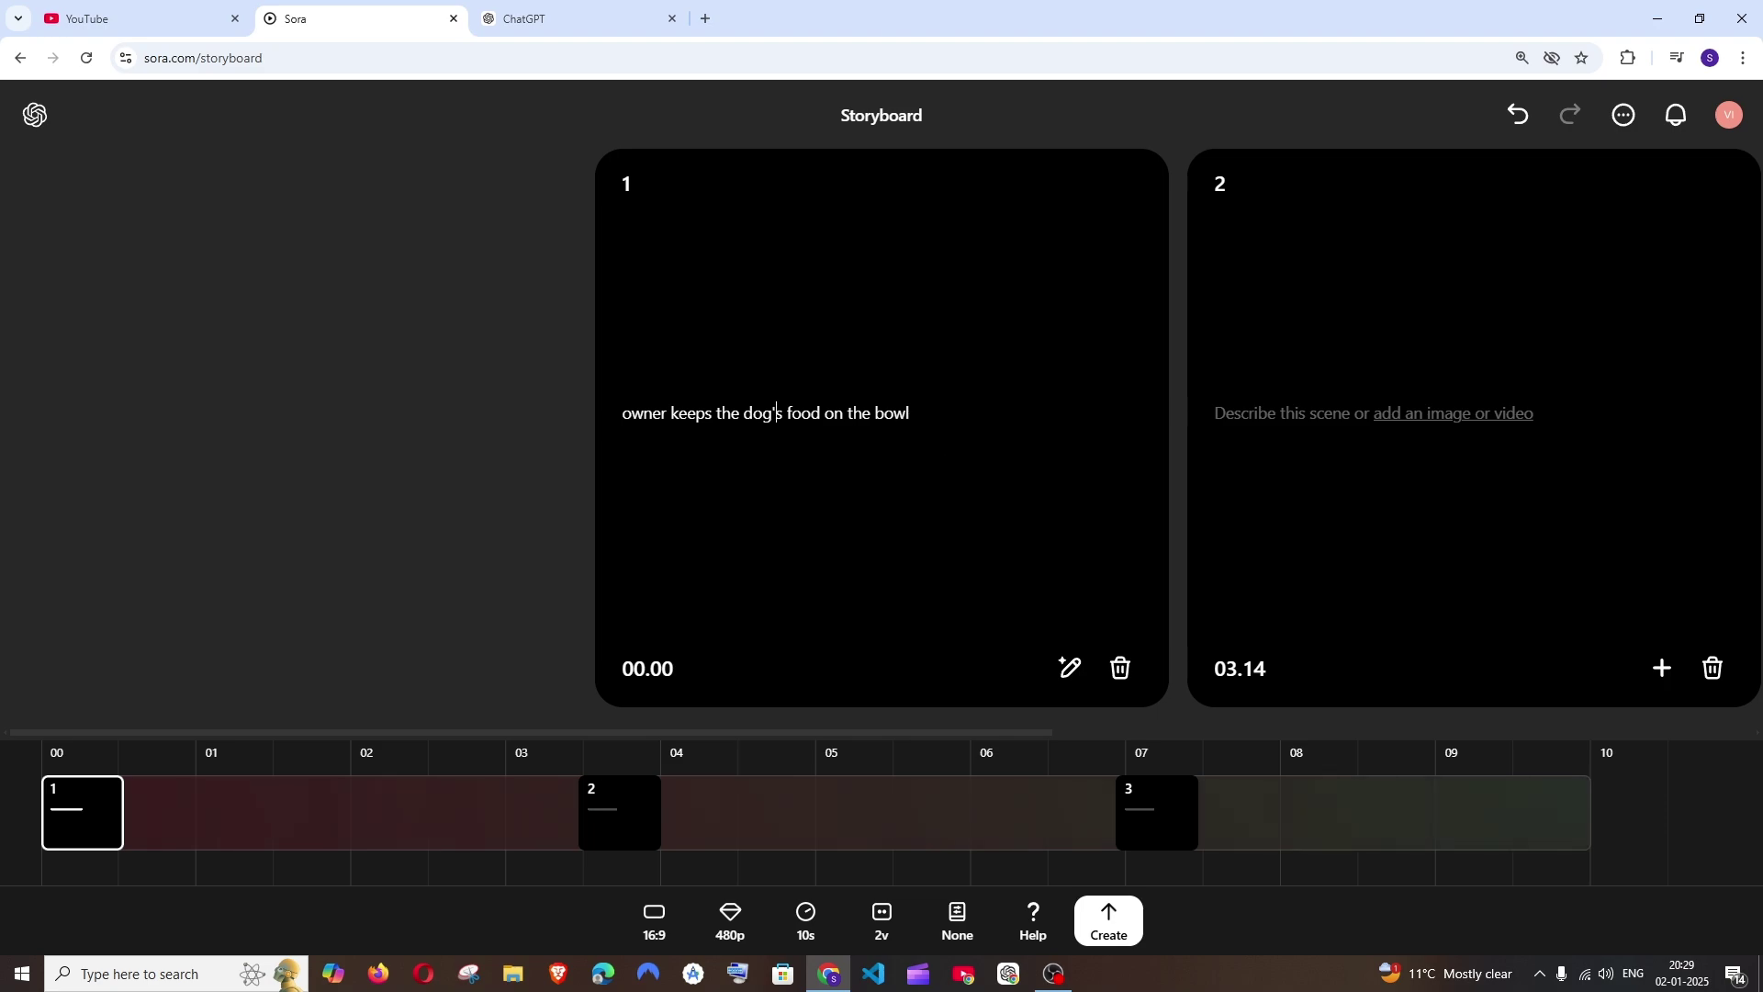
left_click_drag(909, 413, 620, 420)
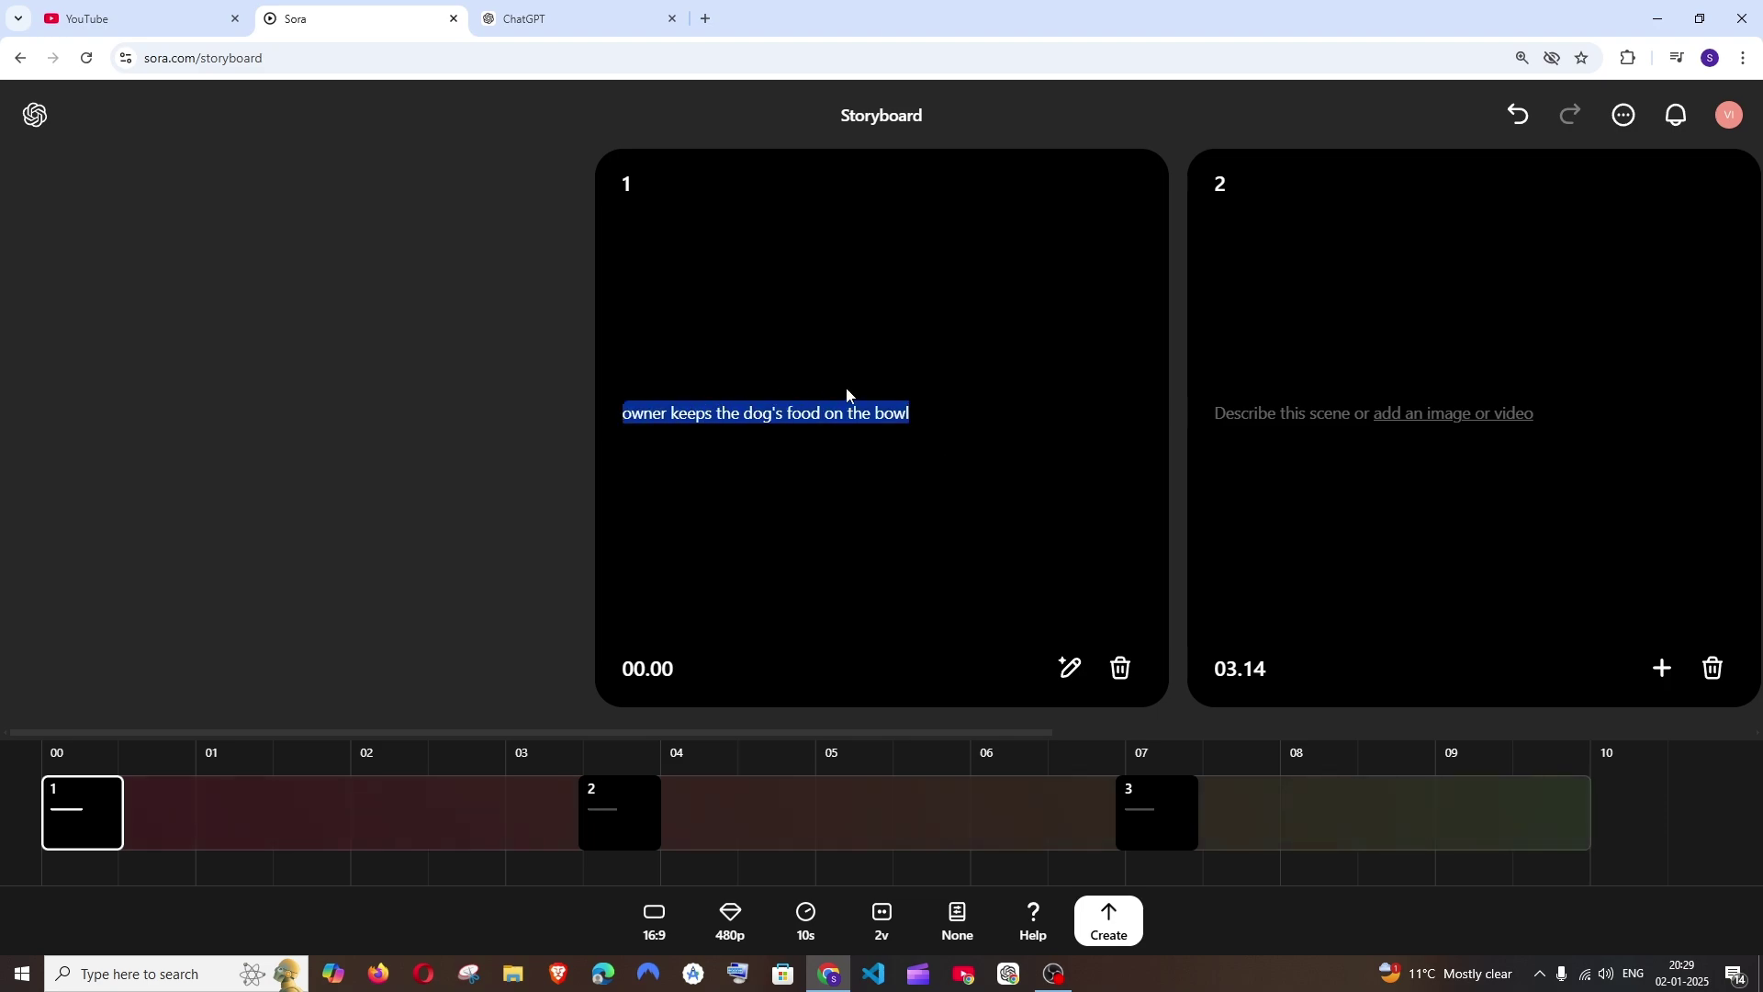
left_click(929, 398)
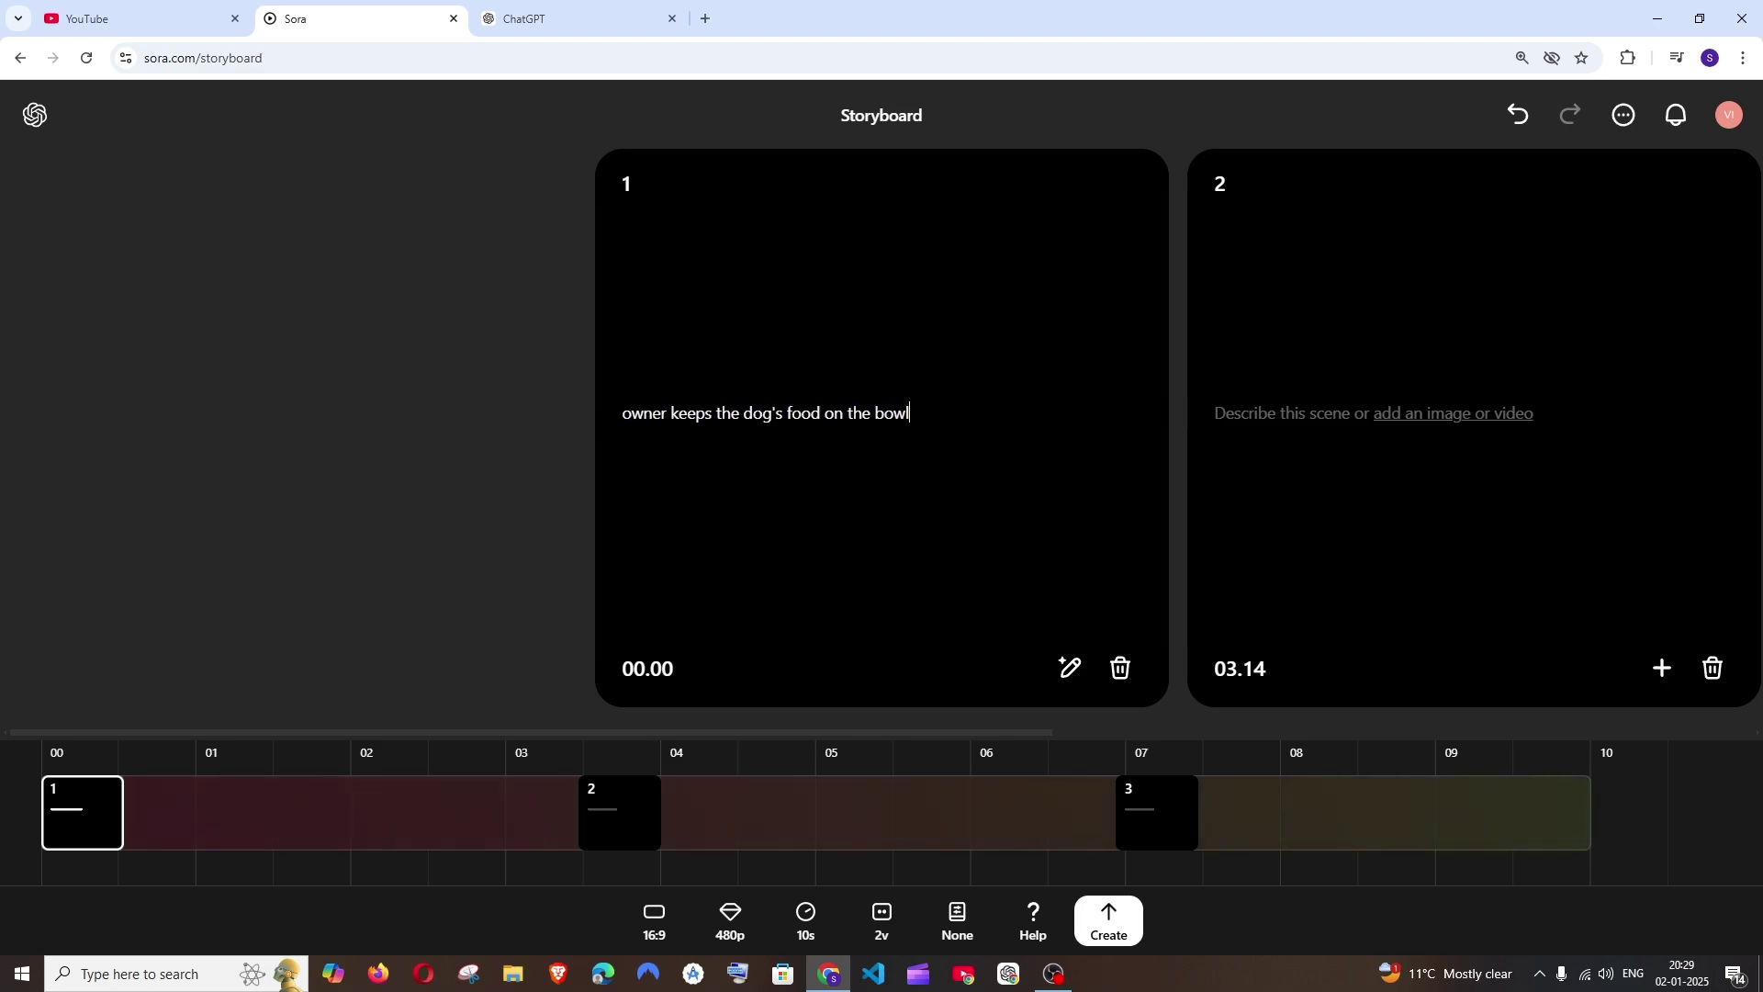
left_click(1065, 669)
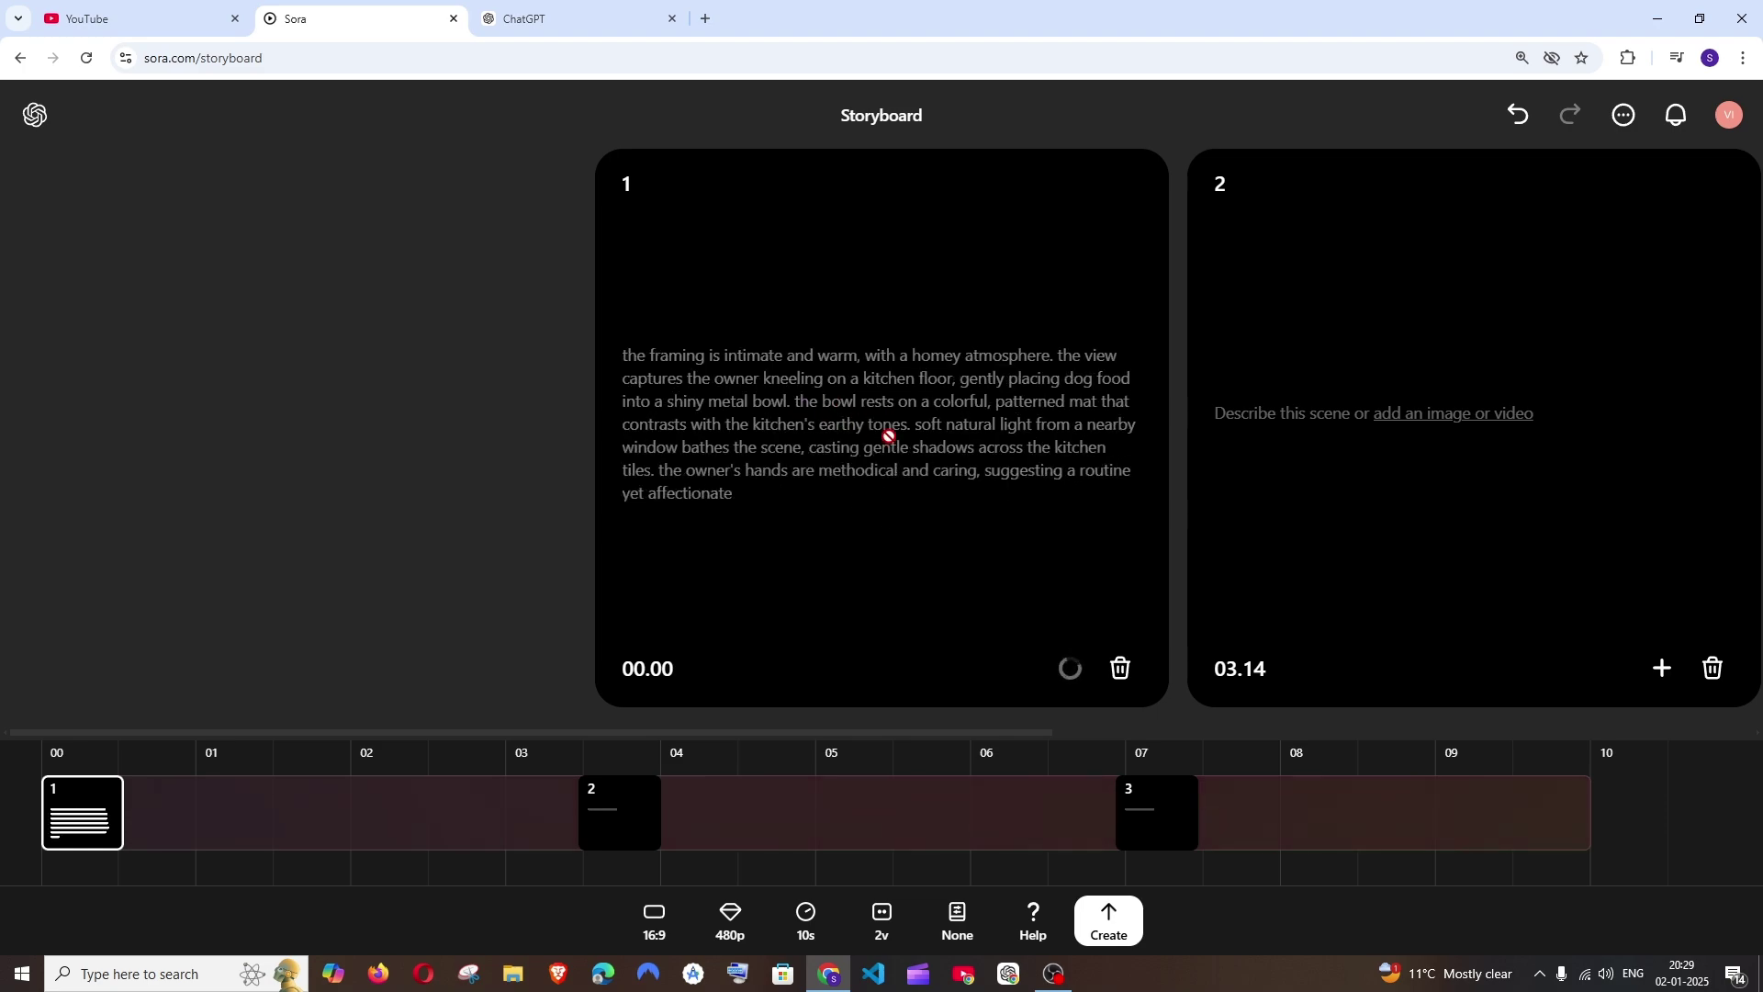
left_click_drag(715, 516, 629, 330)
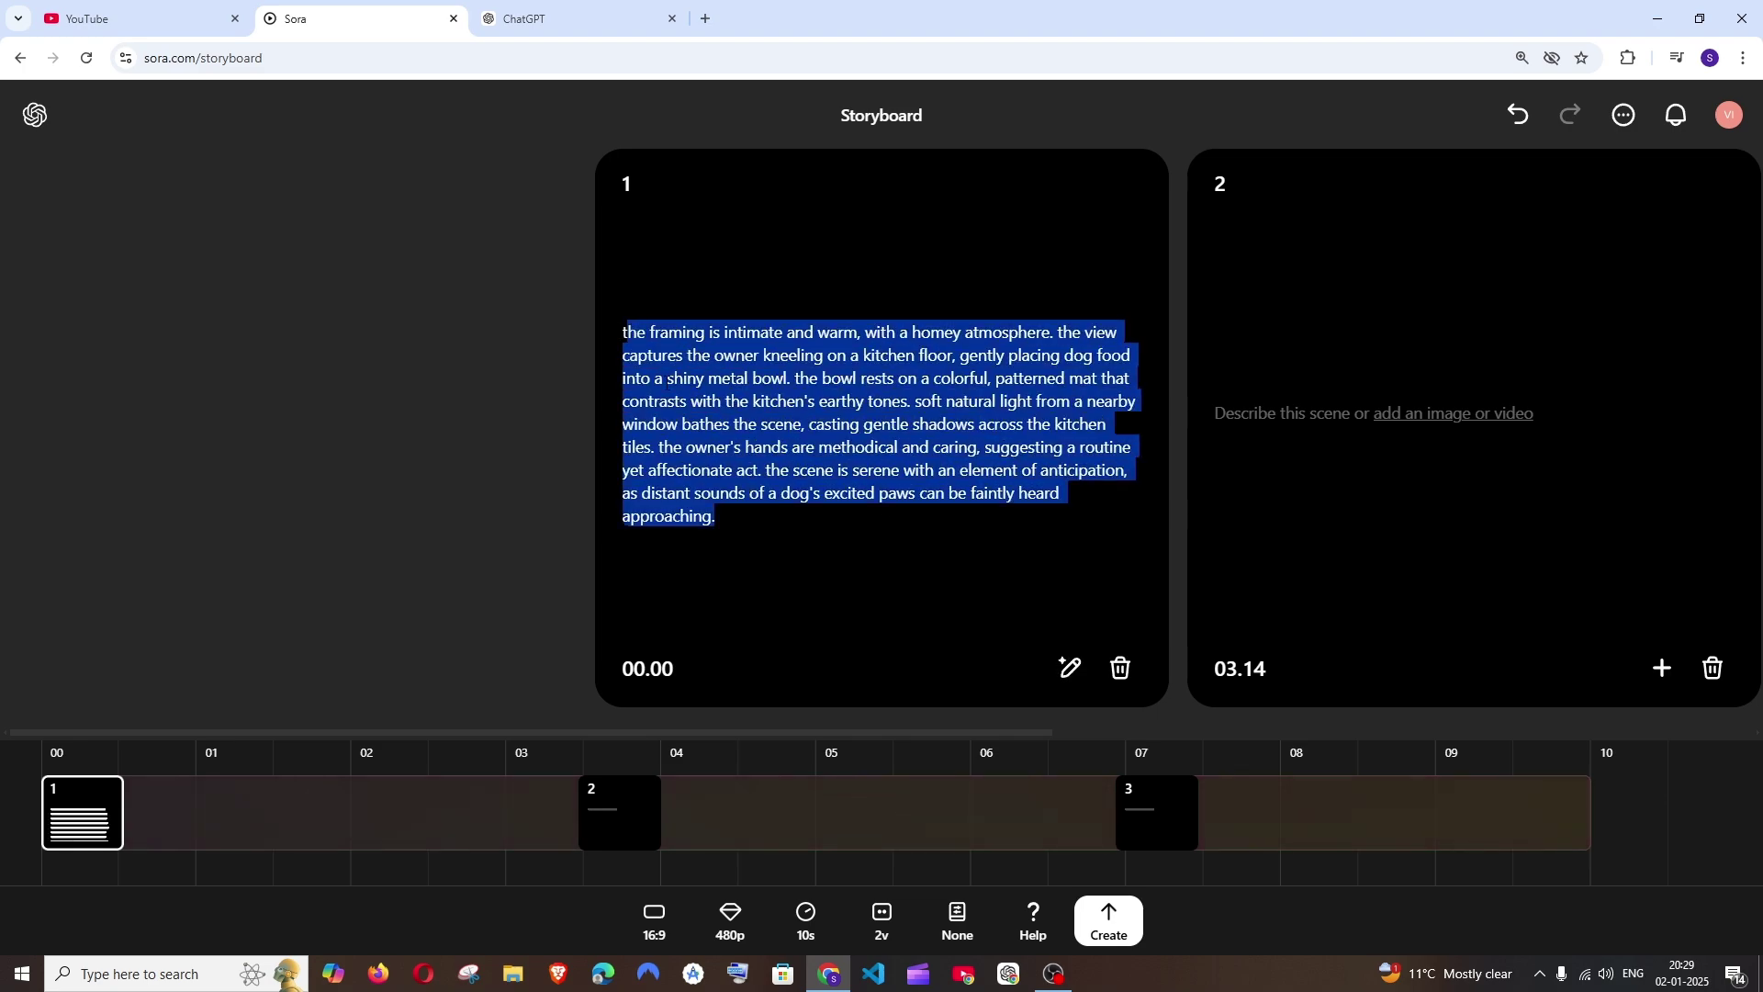
Step: Paste scene 2's caption of the dog walking to its food and expand it
left_click(597, 734)
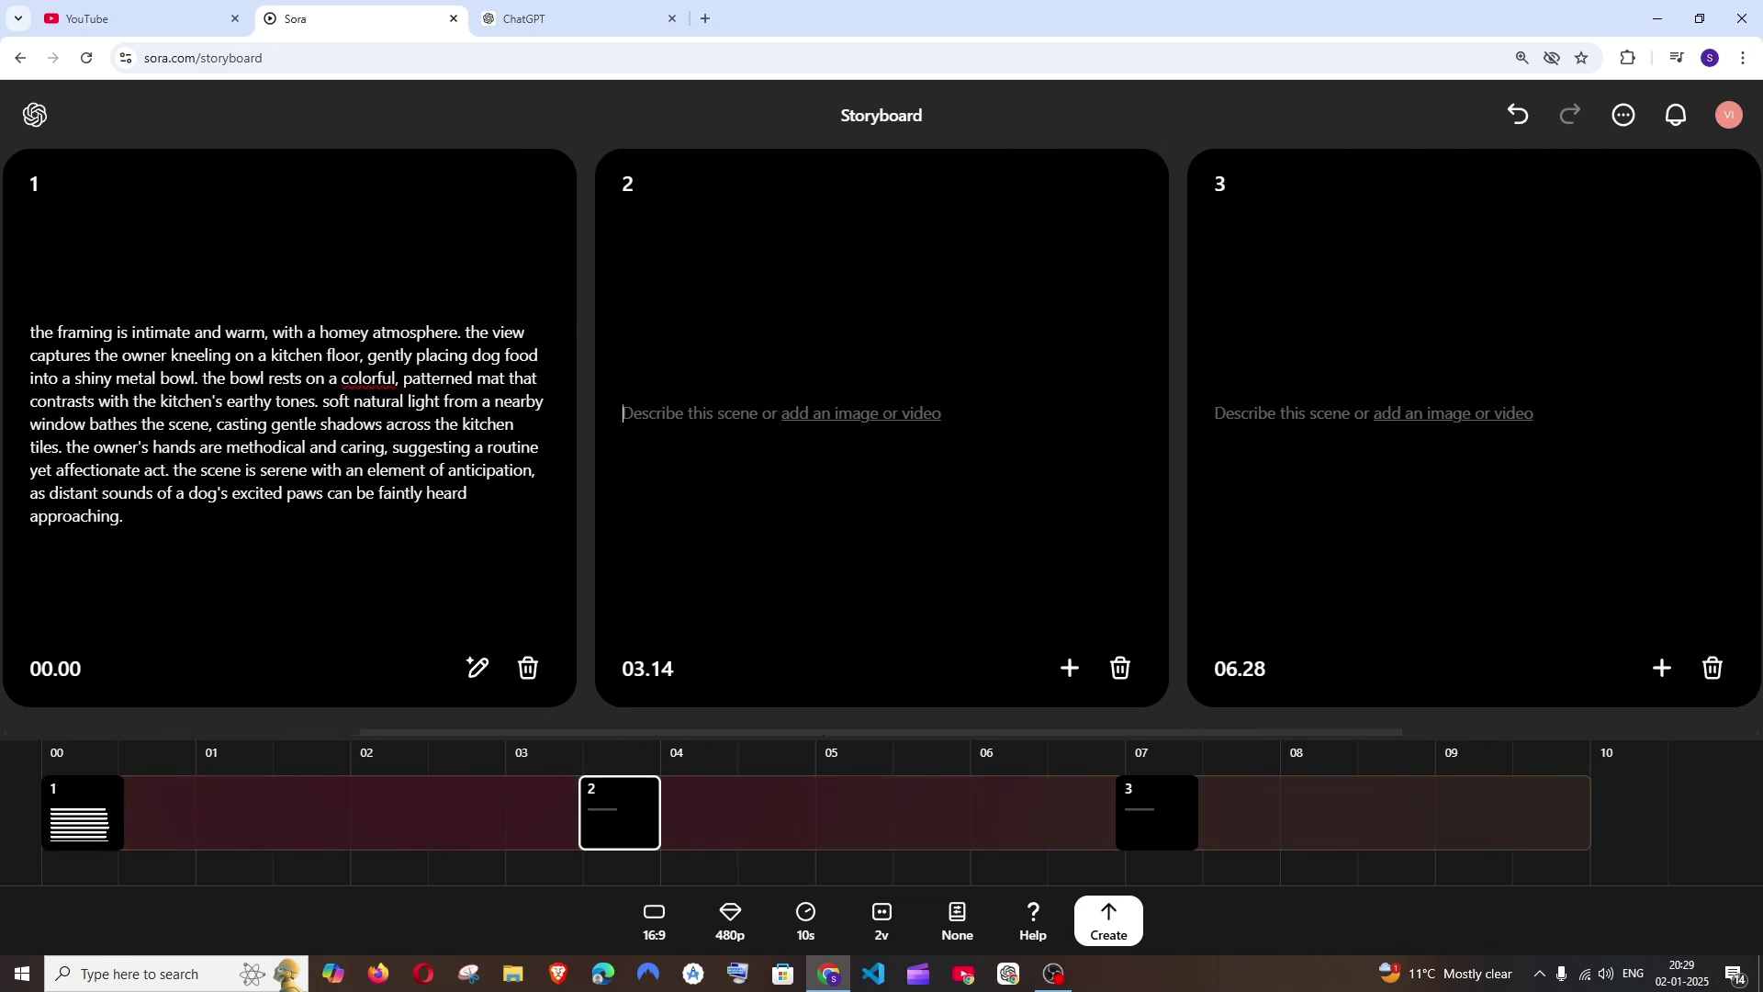
type("the door opens and the dog is walking towards the food")
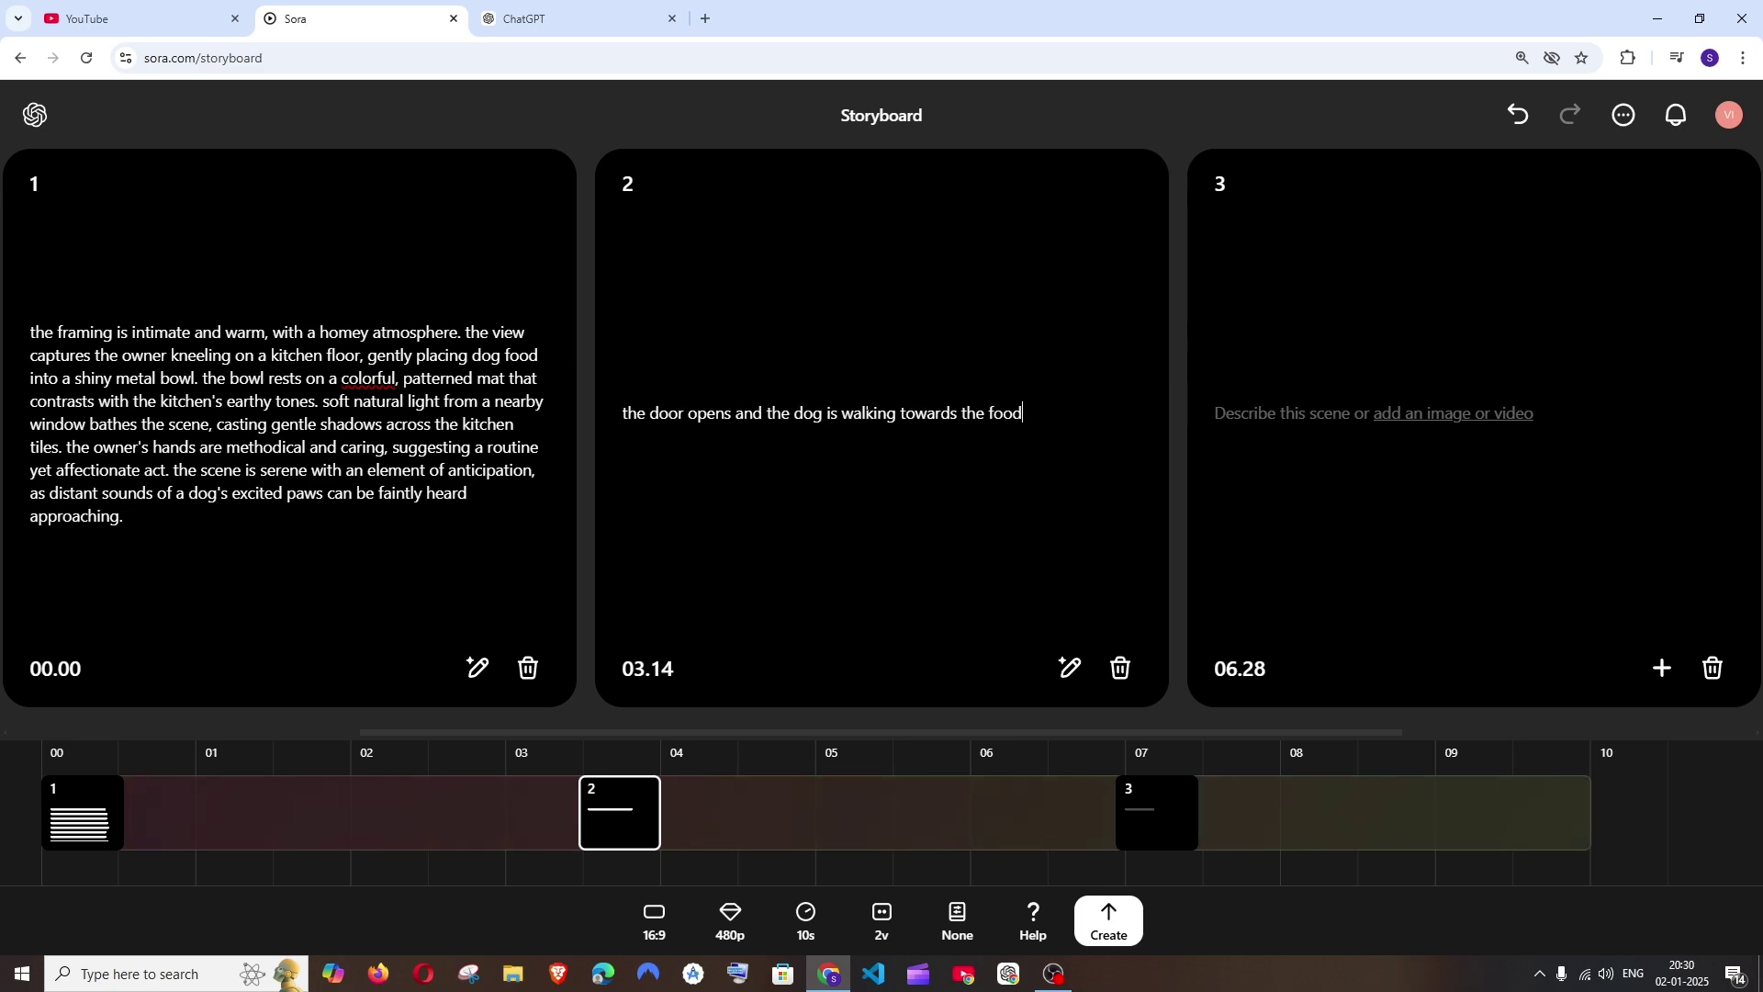
left_click(1070, 668)
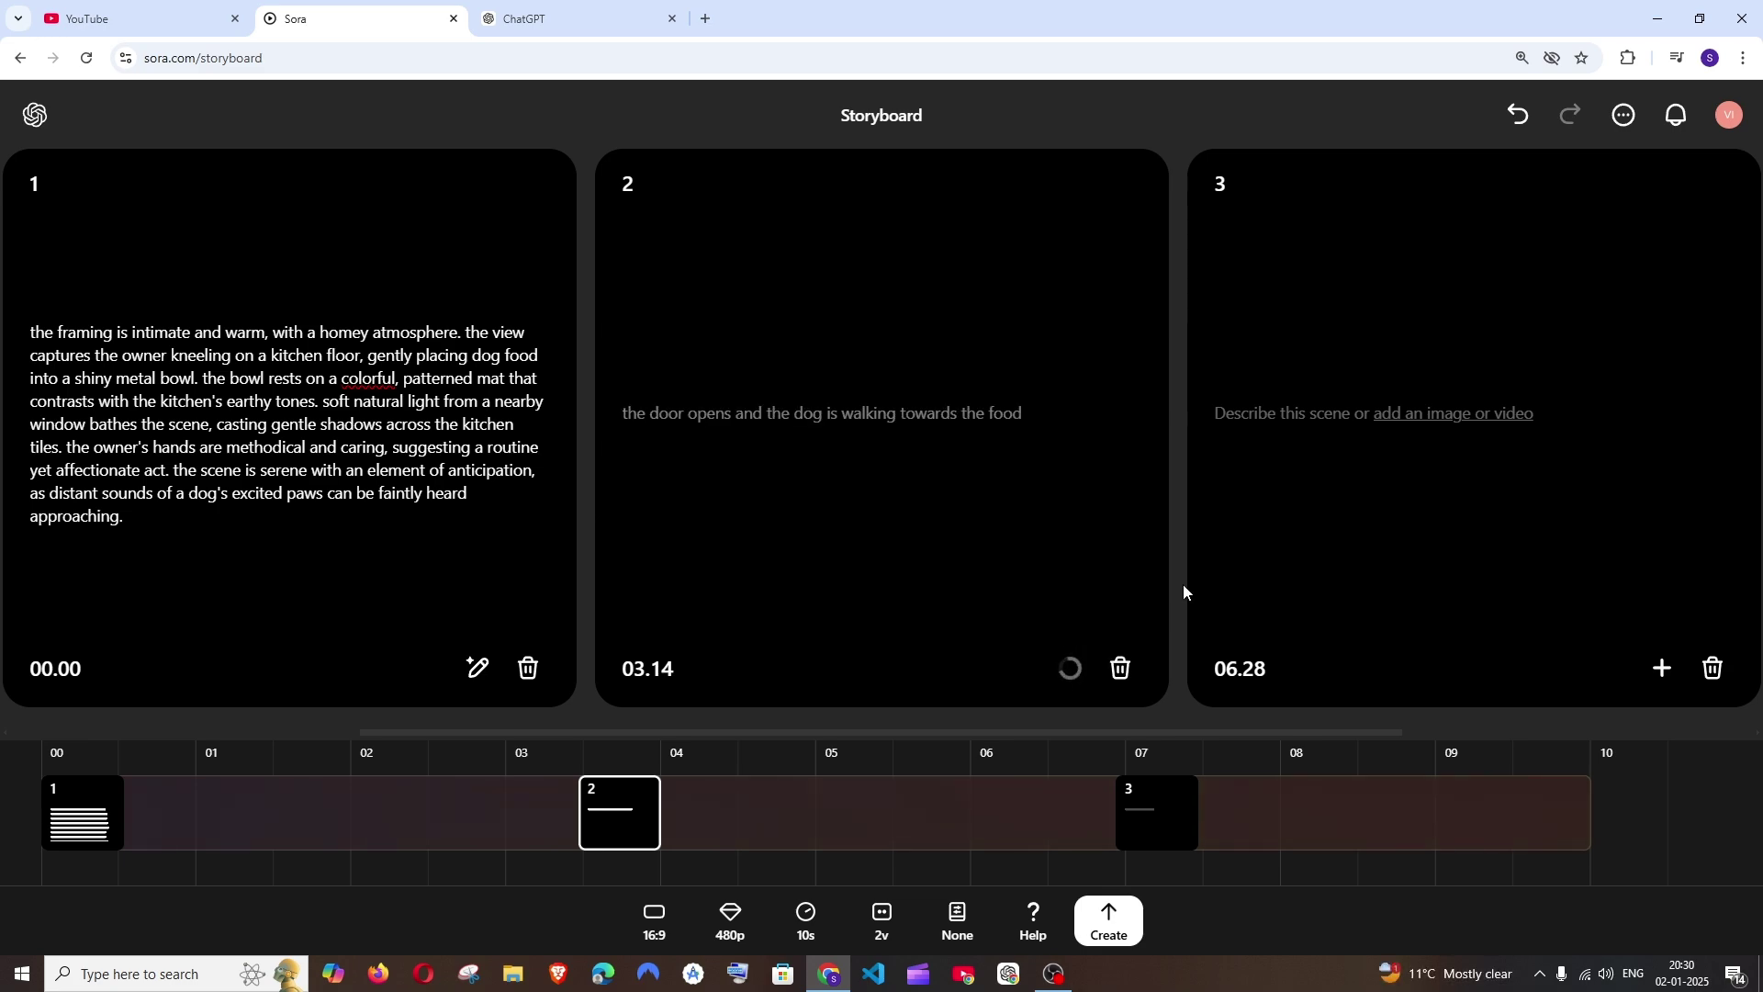
Step: Paste scene 3's caption 'the dog happily eats its food' and start expanding it
left_click(1265, 413)
type("the dog happily eats its food")
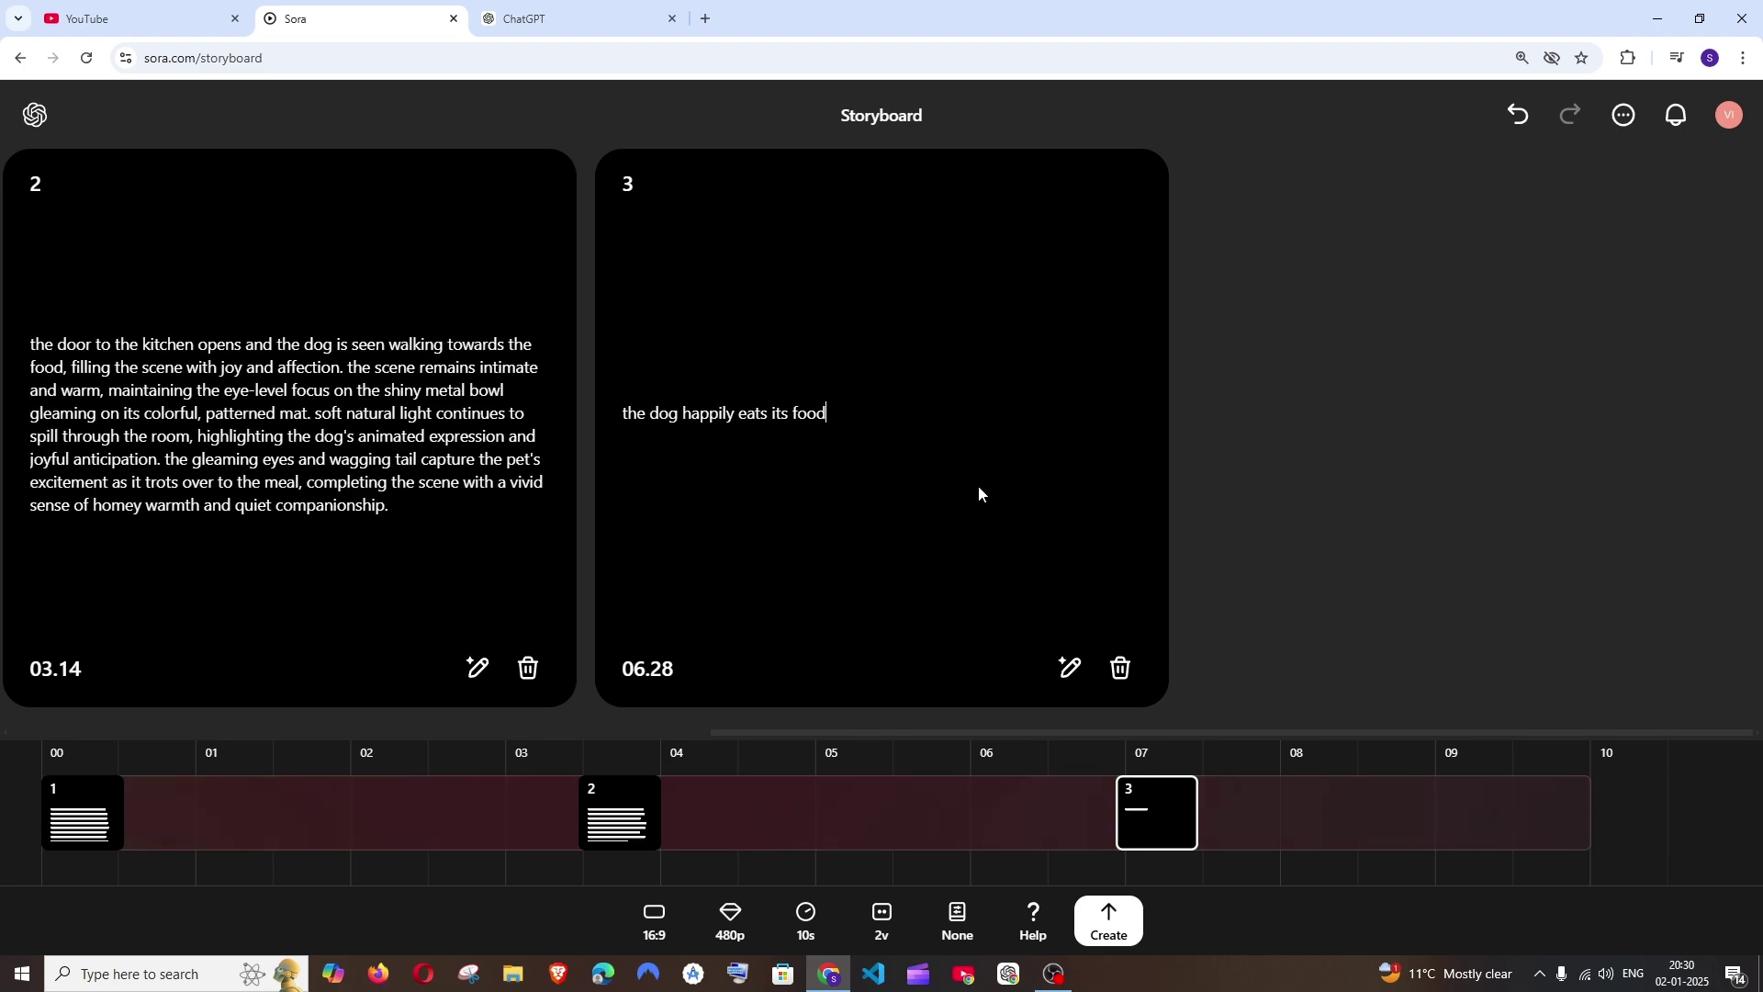
left_click_drag(622, 413, 805, 414)
left_click(1068, 667)
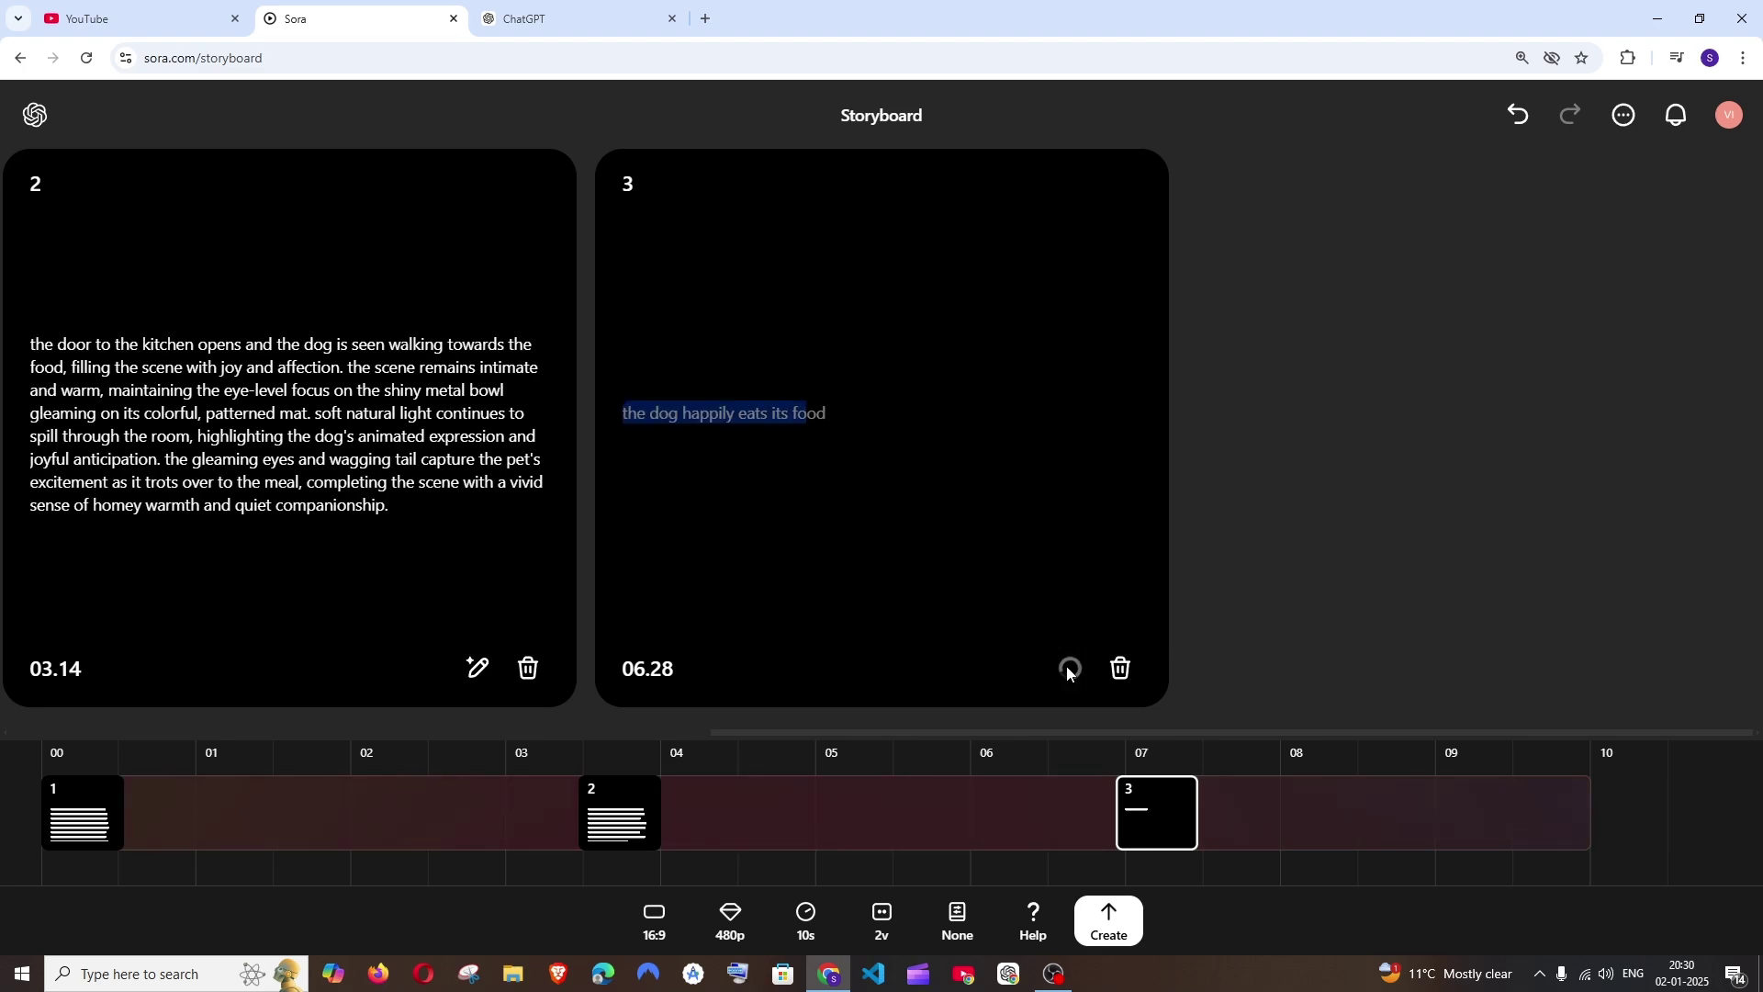
left_click_drag(947, 729, 213, 697)
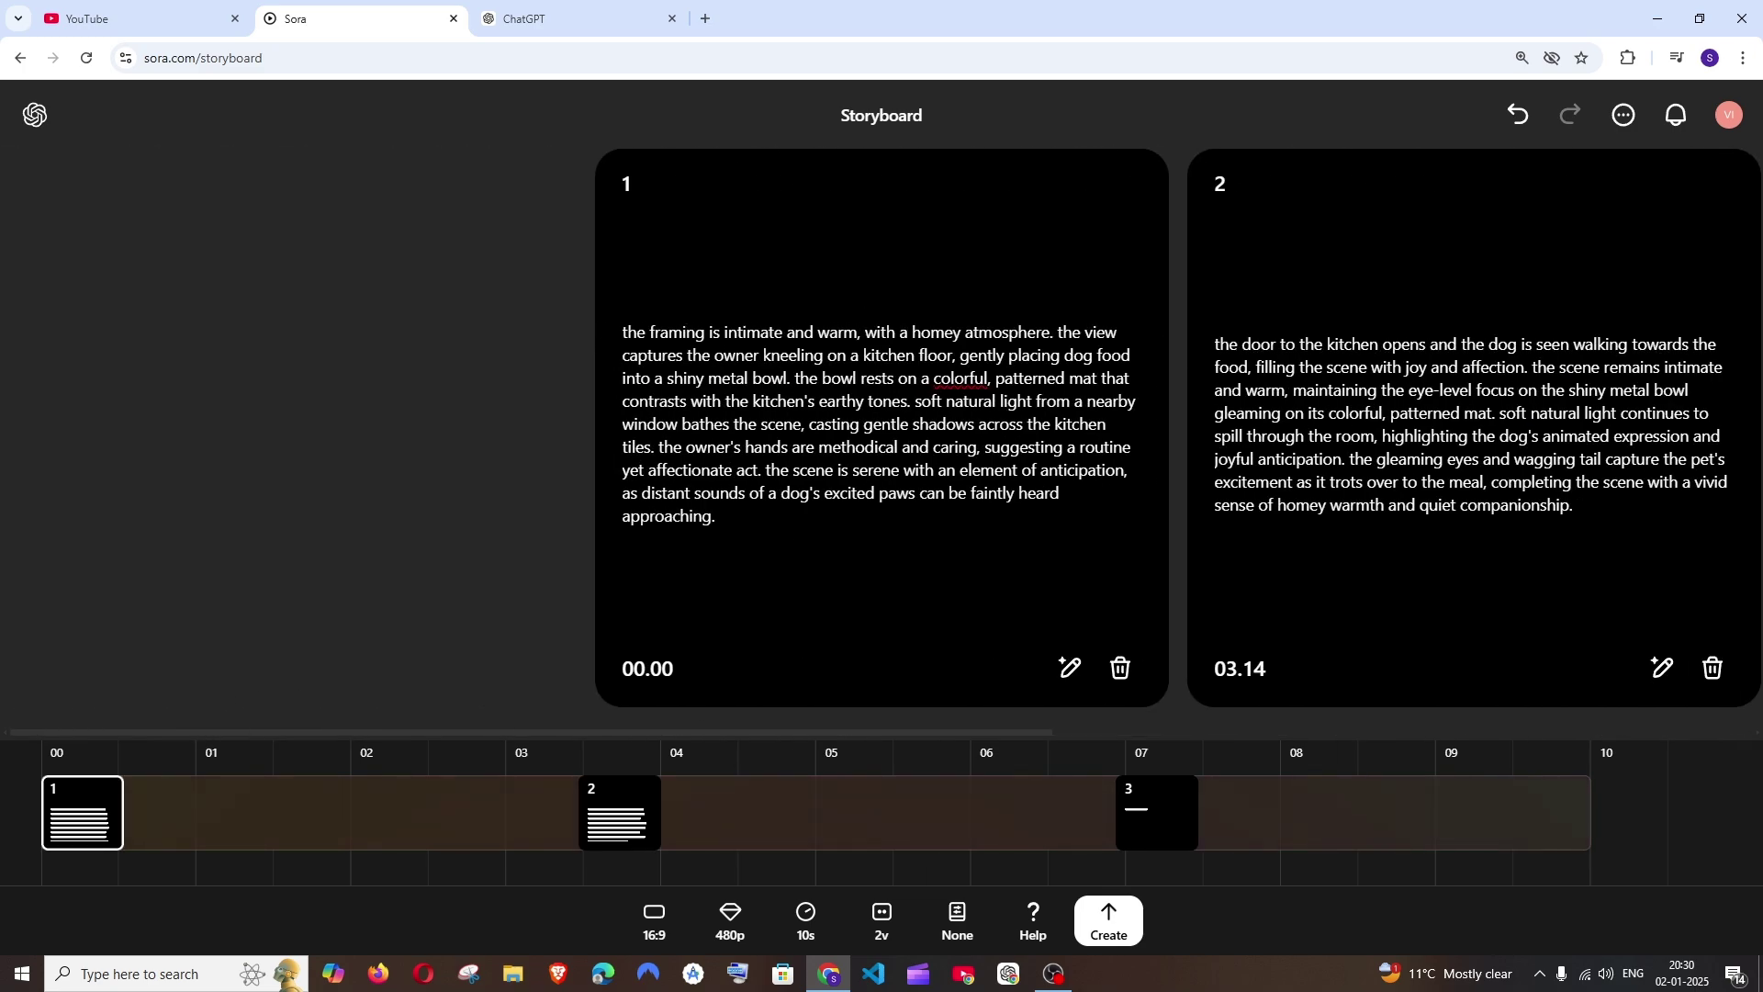
Step: Review the storyboard, selecting scene 3 on the timeline once its detailed caption appears
key("ctrl+a")
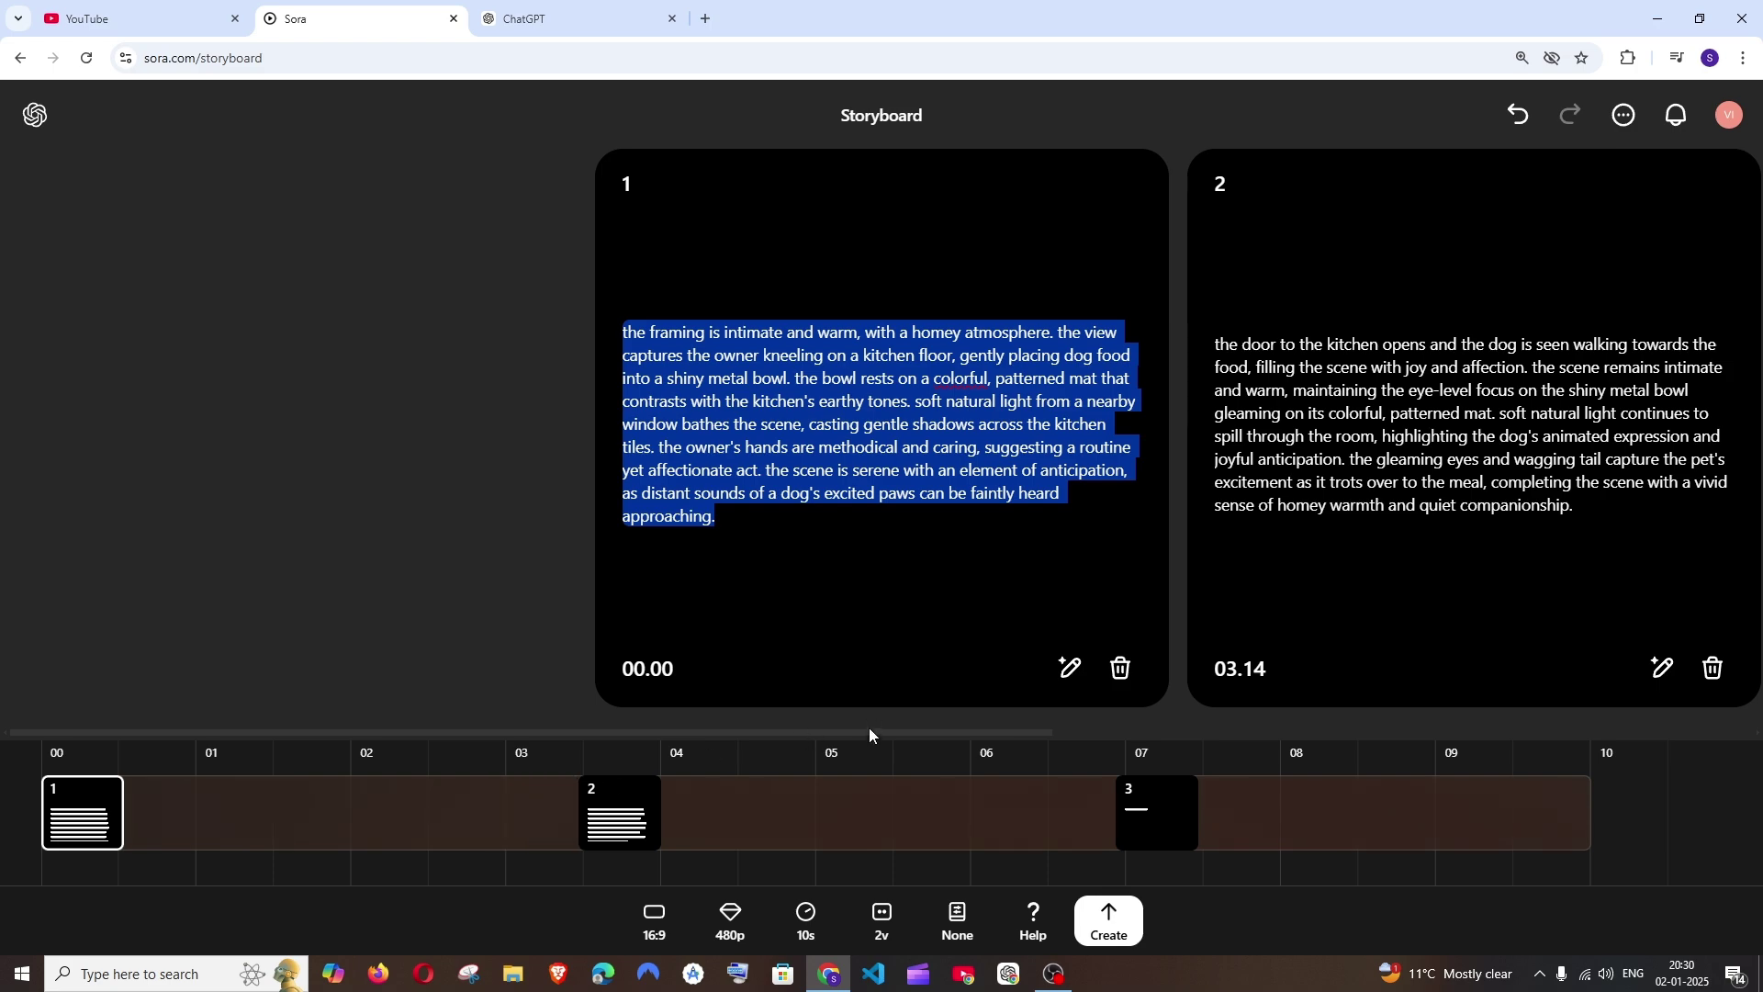
left_click_drag(868, 731, 1221, 730)
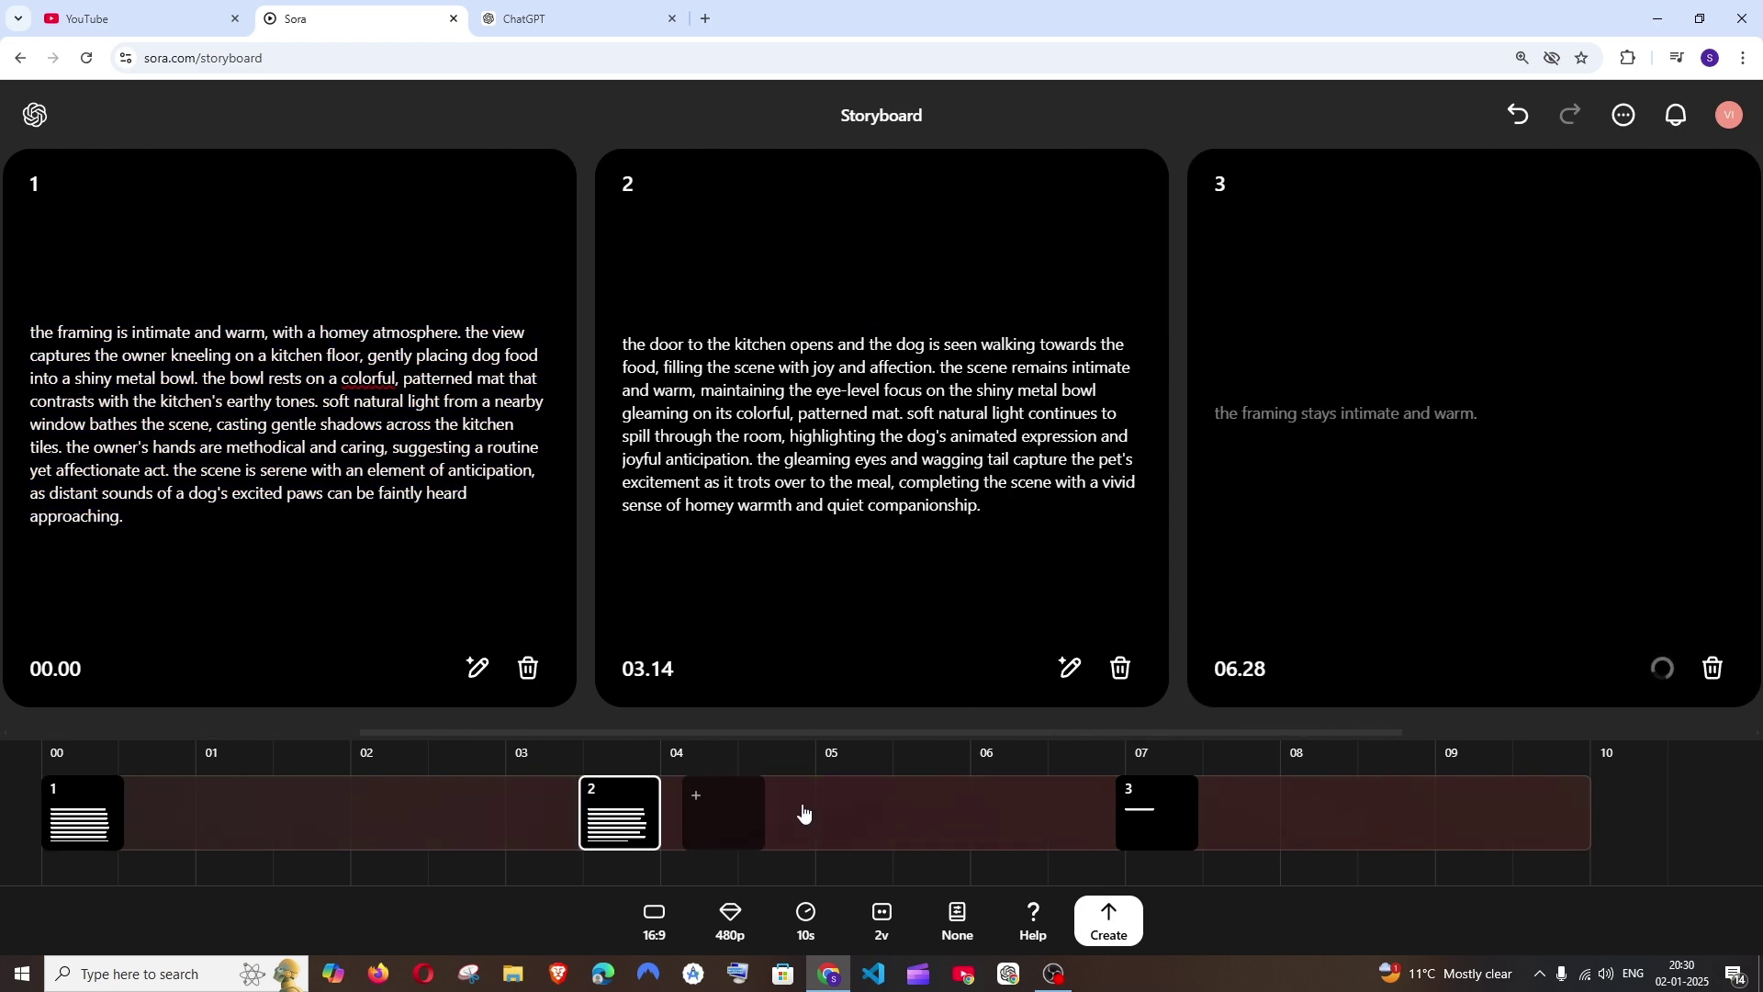
left_click(1121, 797)
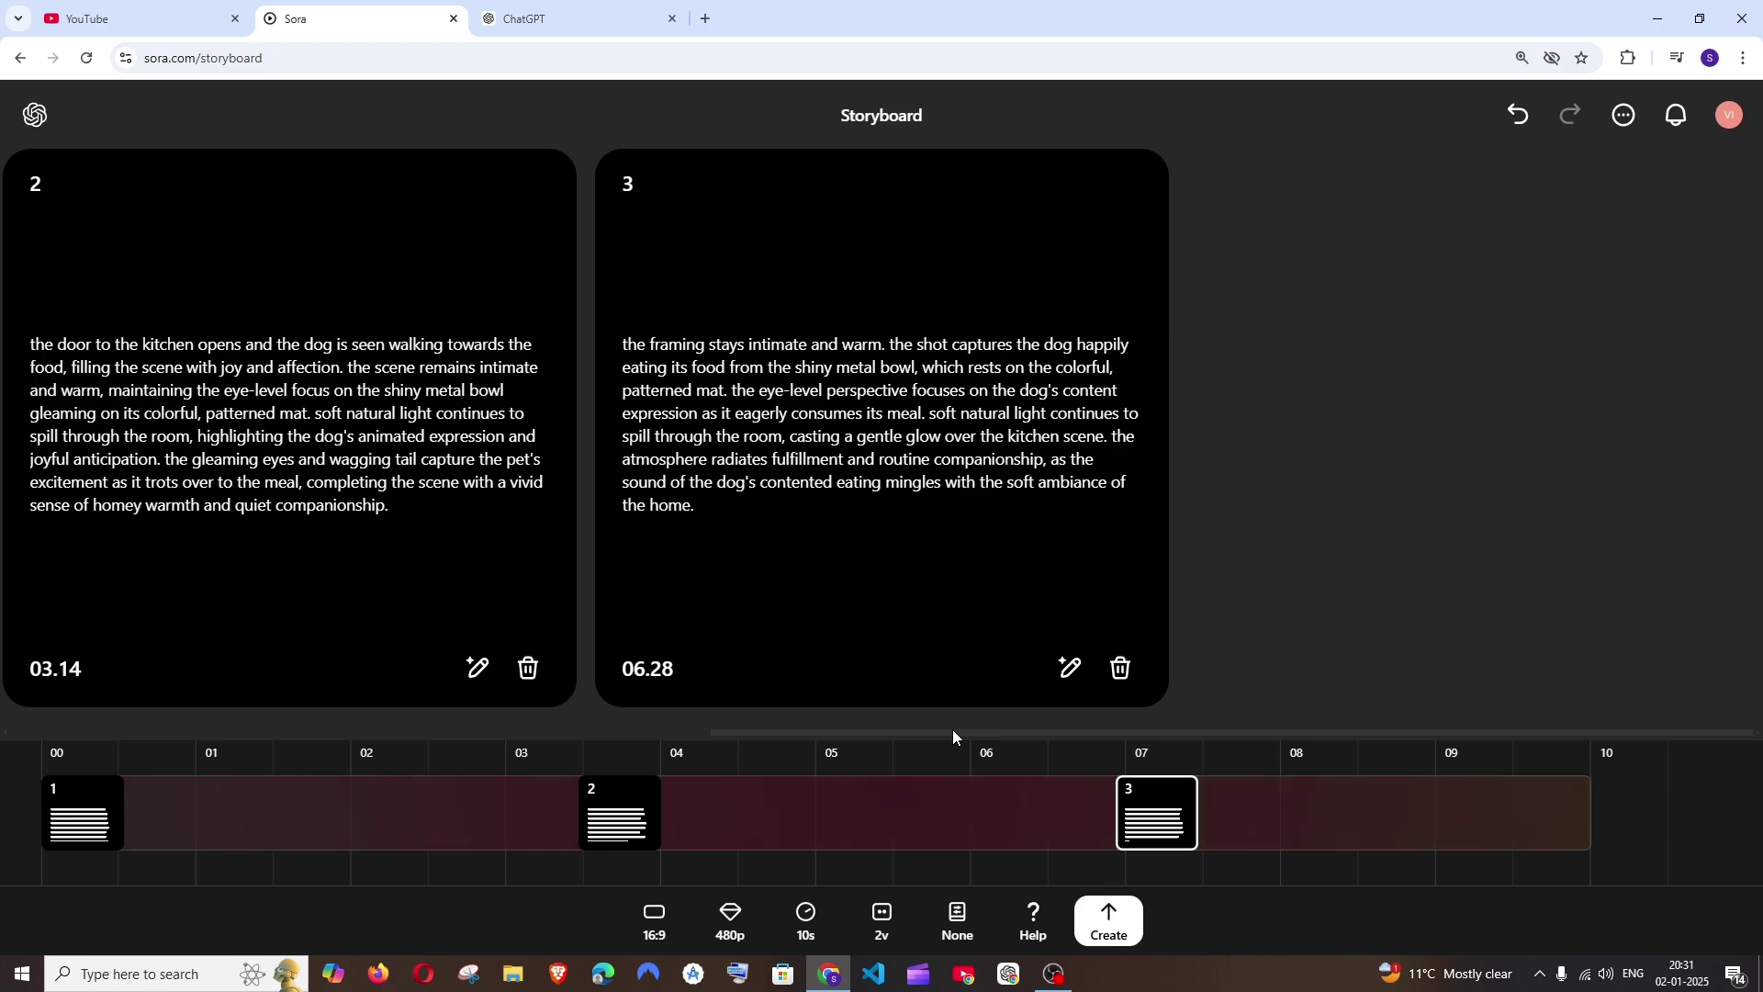
mouse_move(951, 729)
left_mouse_down()
mouse_move(367, 718)
mouse_move(950, 702)
mouse_move(841, 701)
left_mouse_up()
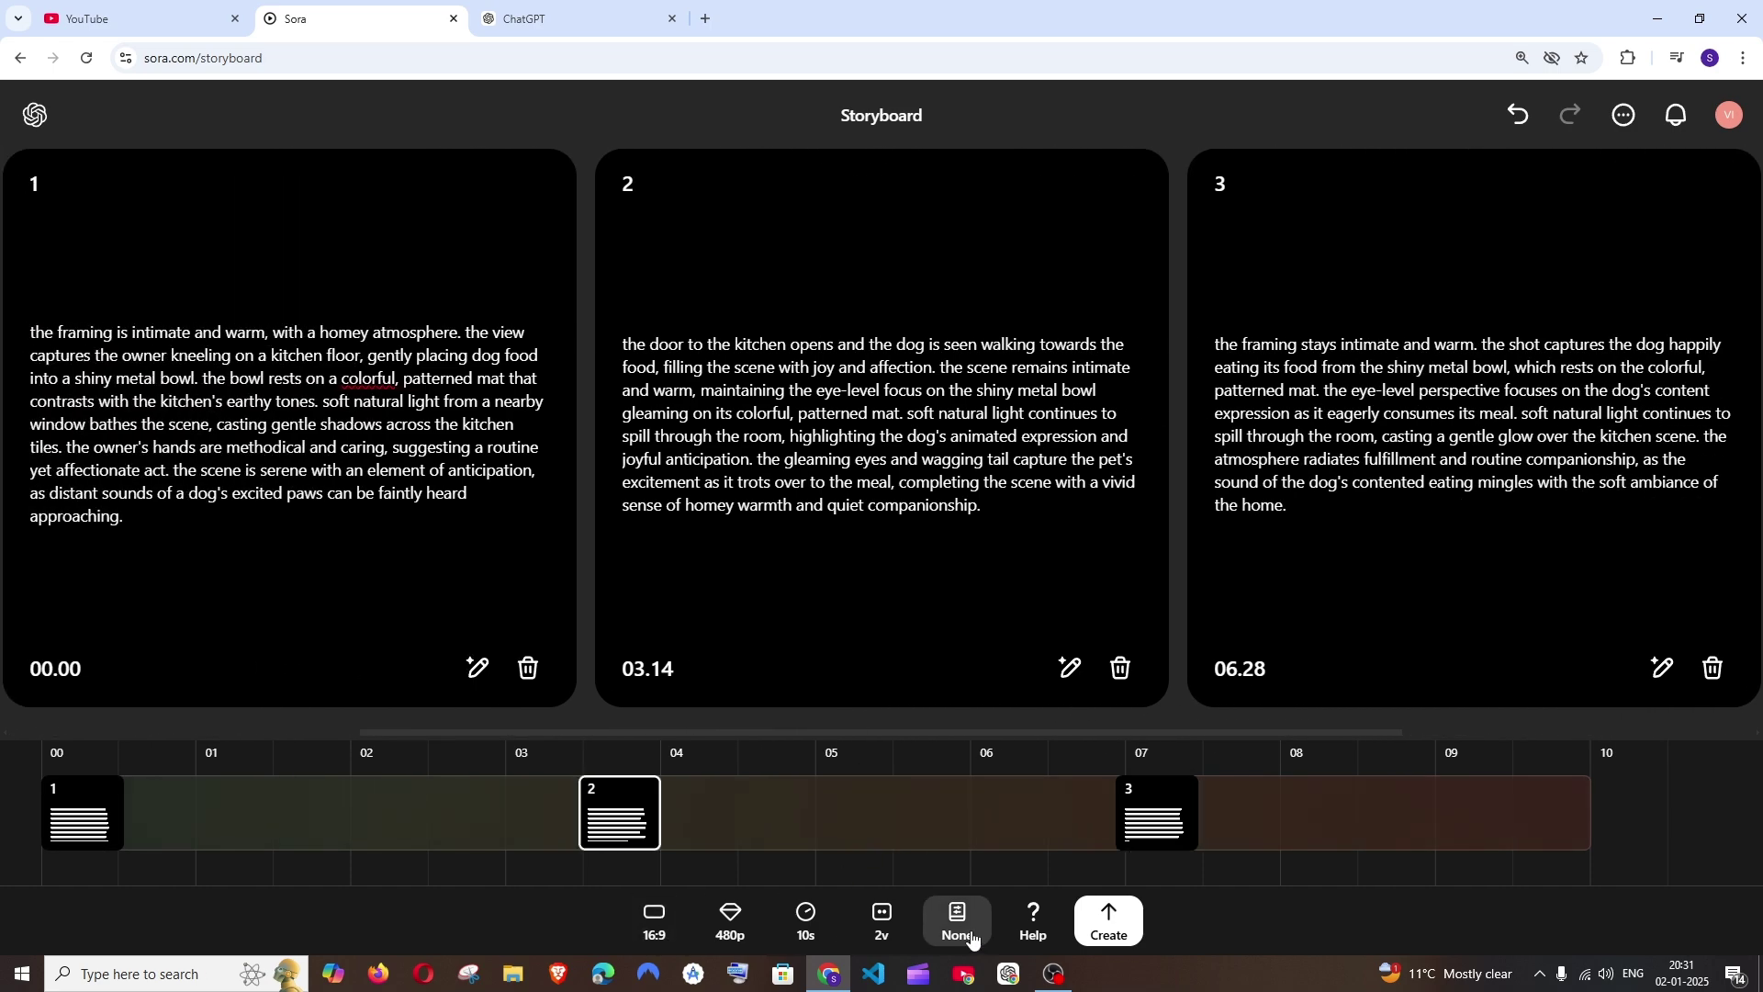
Step: Leave Presets and the 2-variation setting unchanged and create videos from the storyboard
left_click(972, 935)
left_click(895, 933)
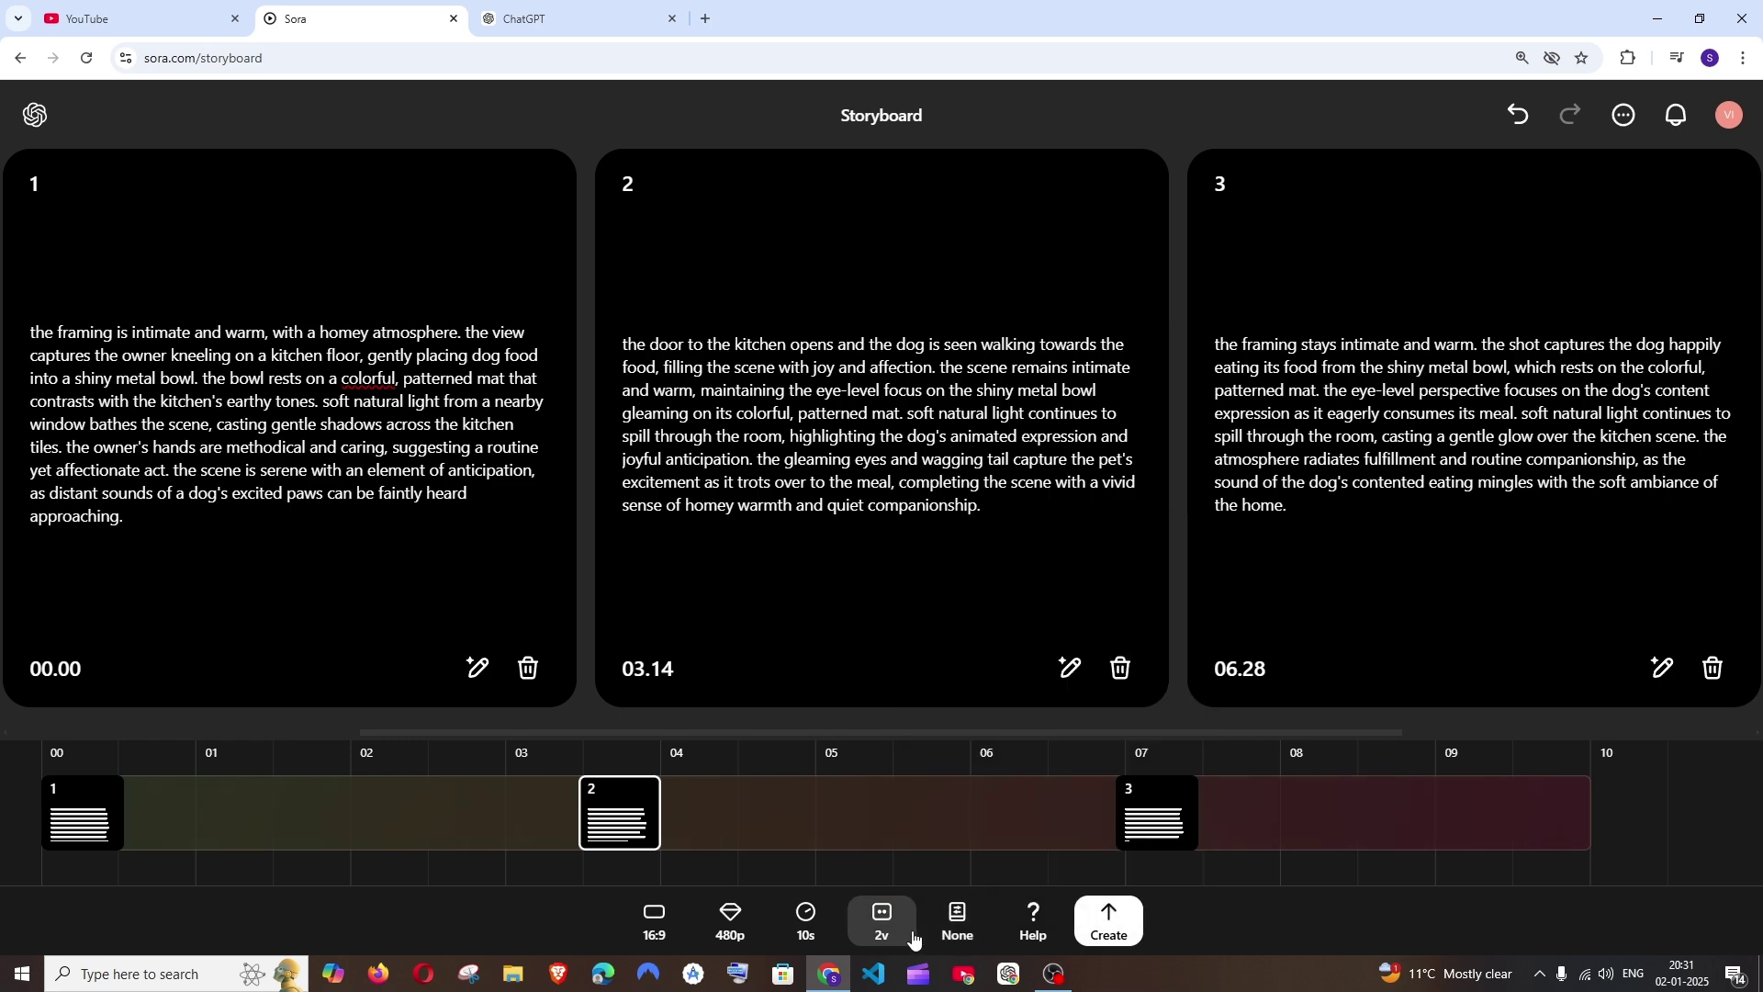
left_click(896, 933)
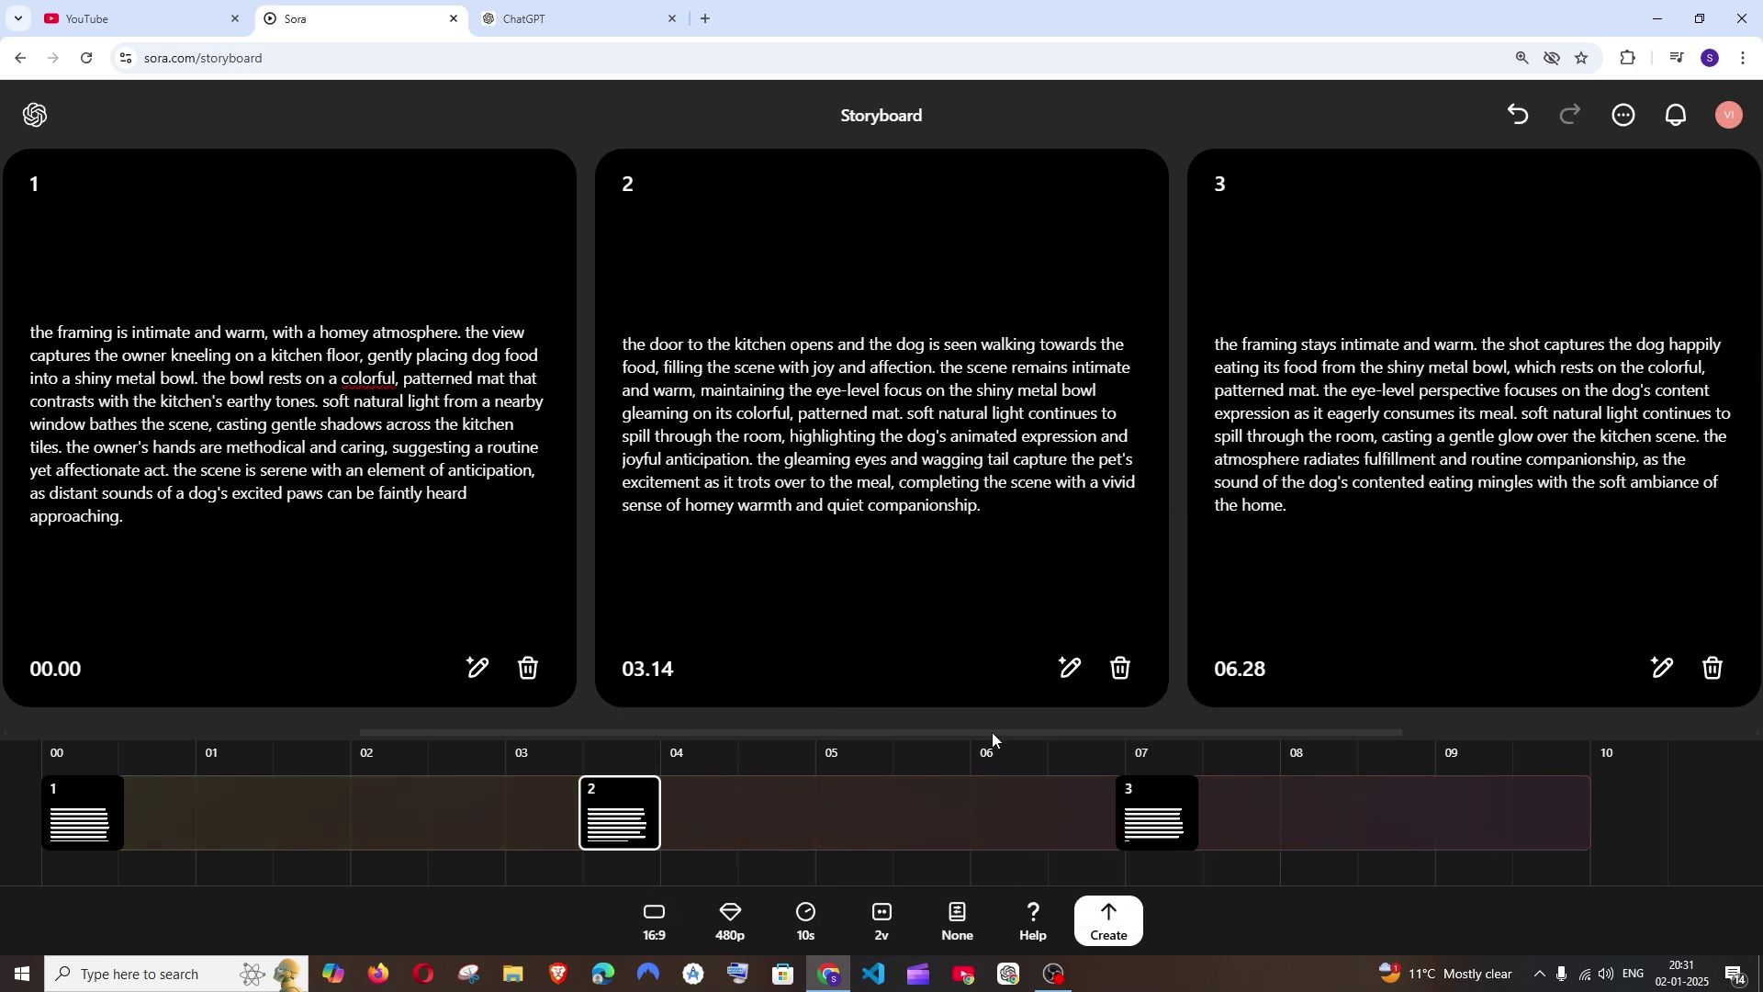
mouse_move(992, 731)
left_mouse_down()
mouse_move(1030, 730)
mouse_move(923, 732)
mouse_move(1120, 708)
left_mouse_up()
left_click(1111, 928)
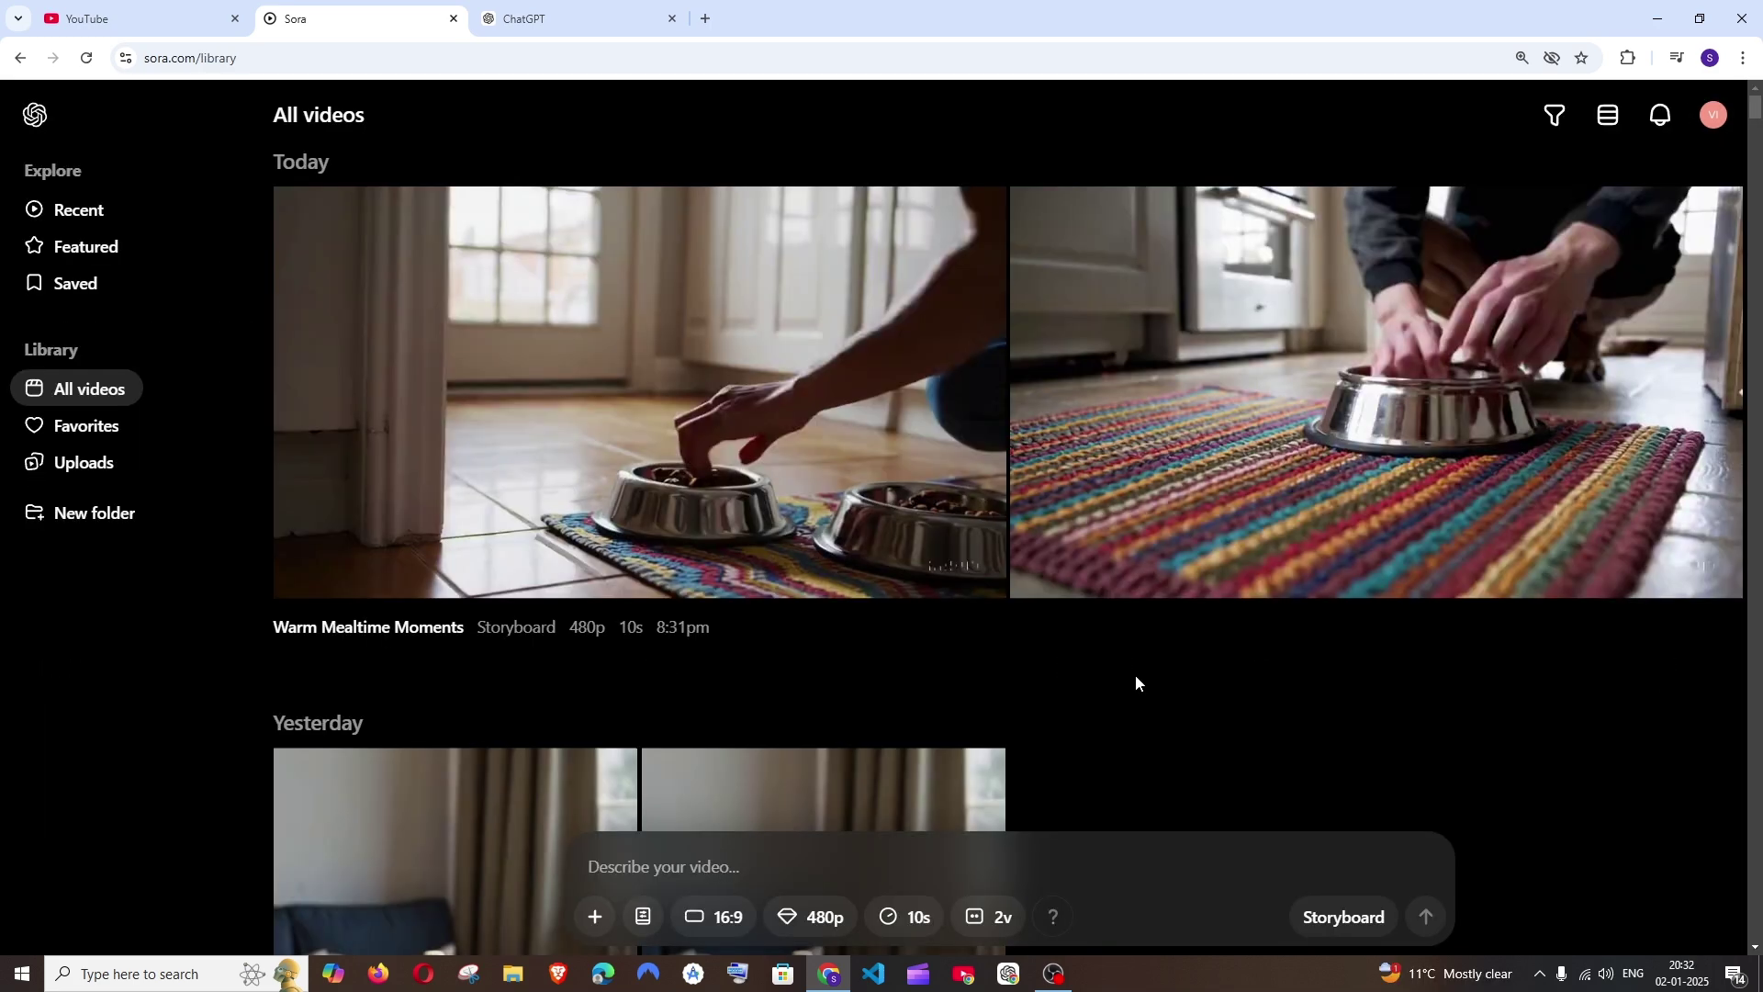
left_click(490, 416)
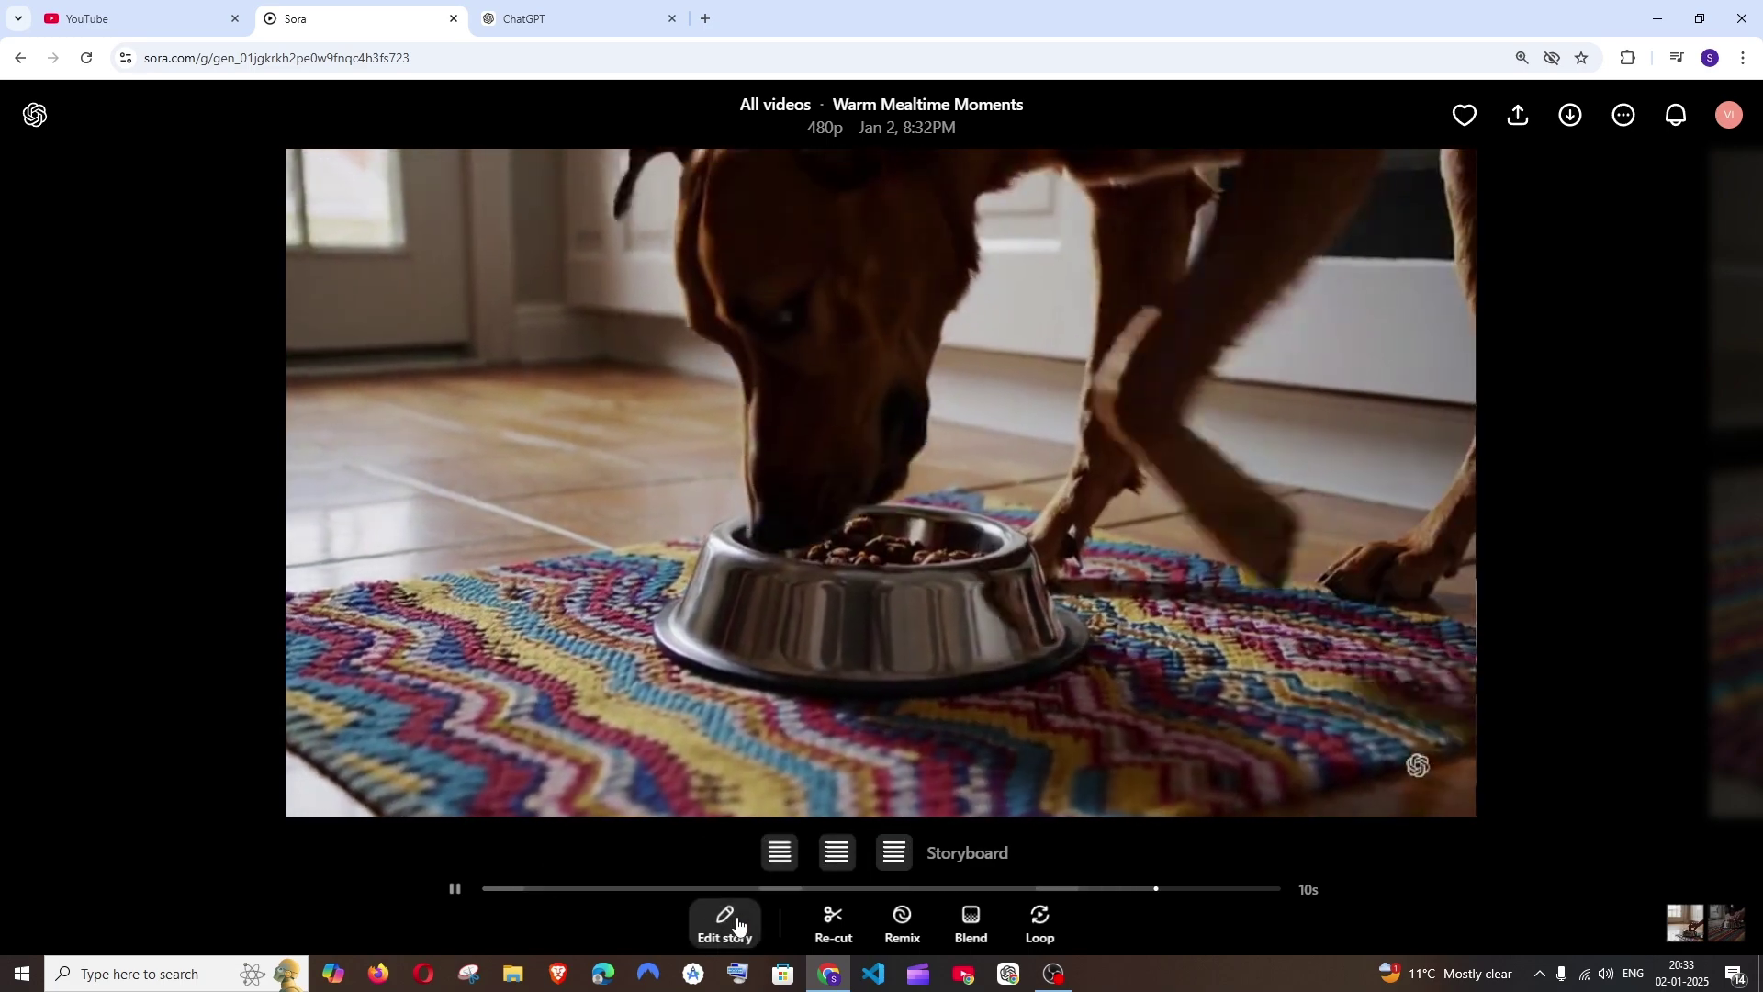
left_click(730, 923)
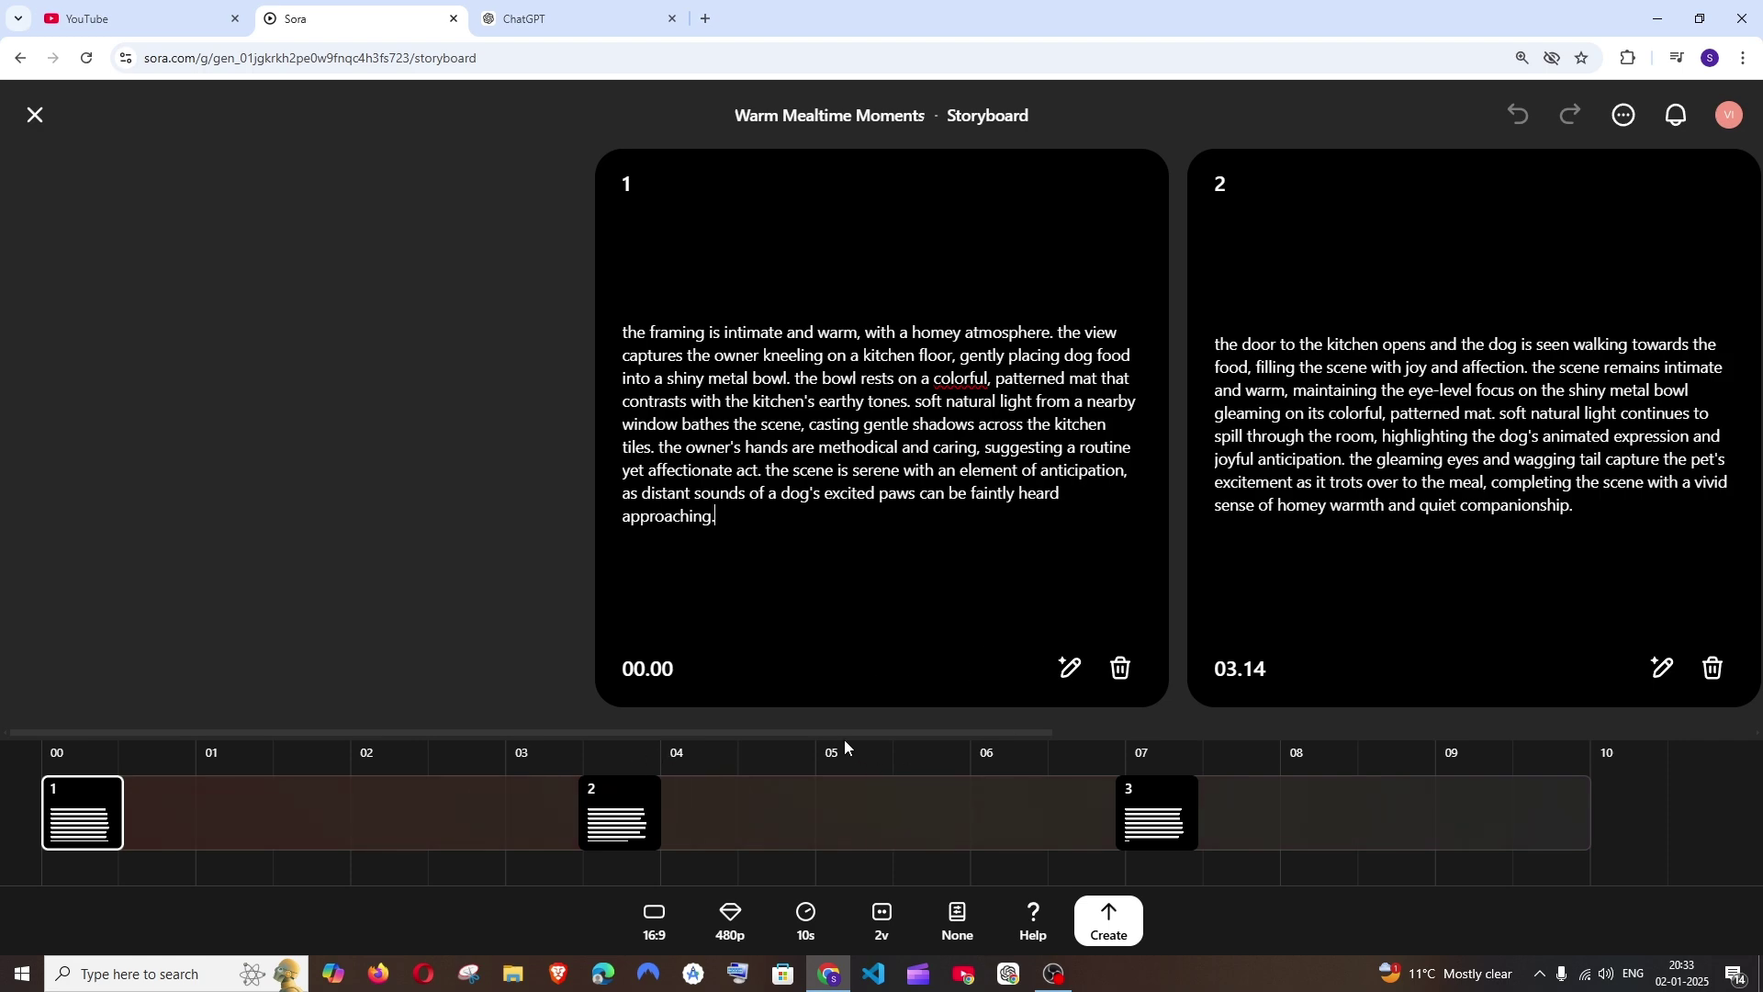
scroll(844, 740, "right", 5)
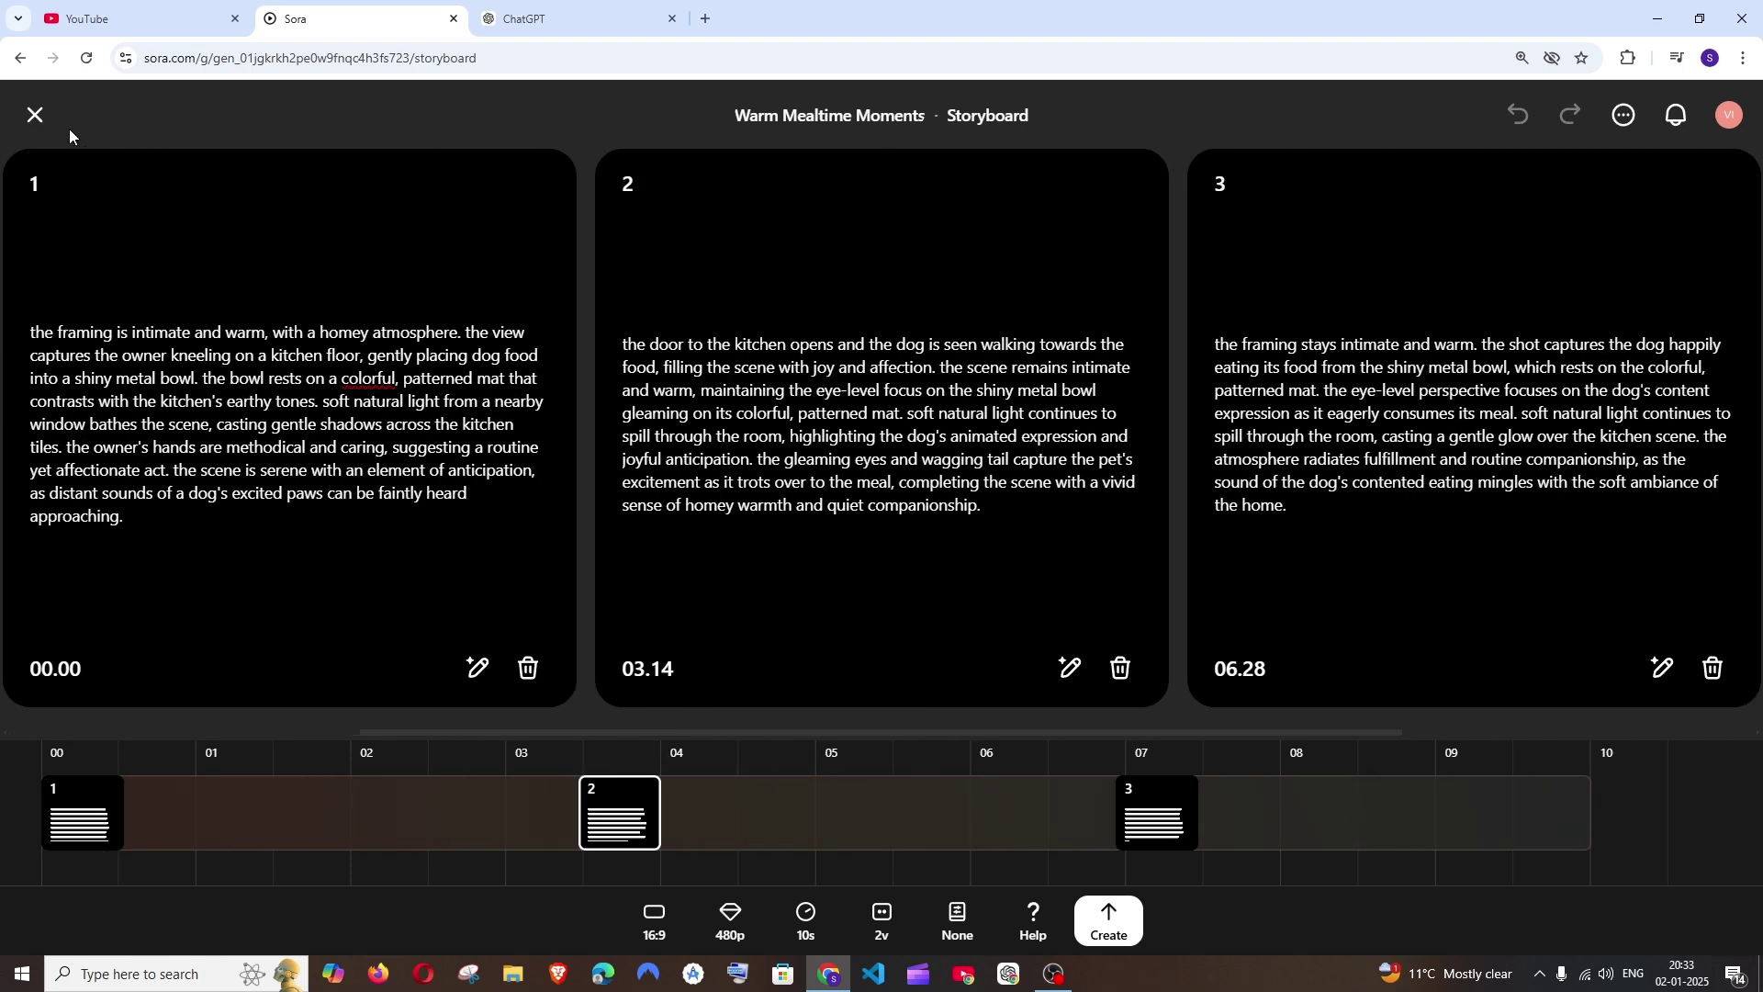
left_click(35, 115)
left_click(1494, 542)
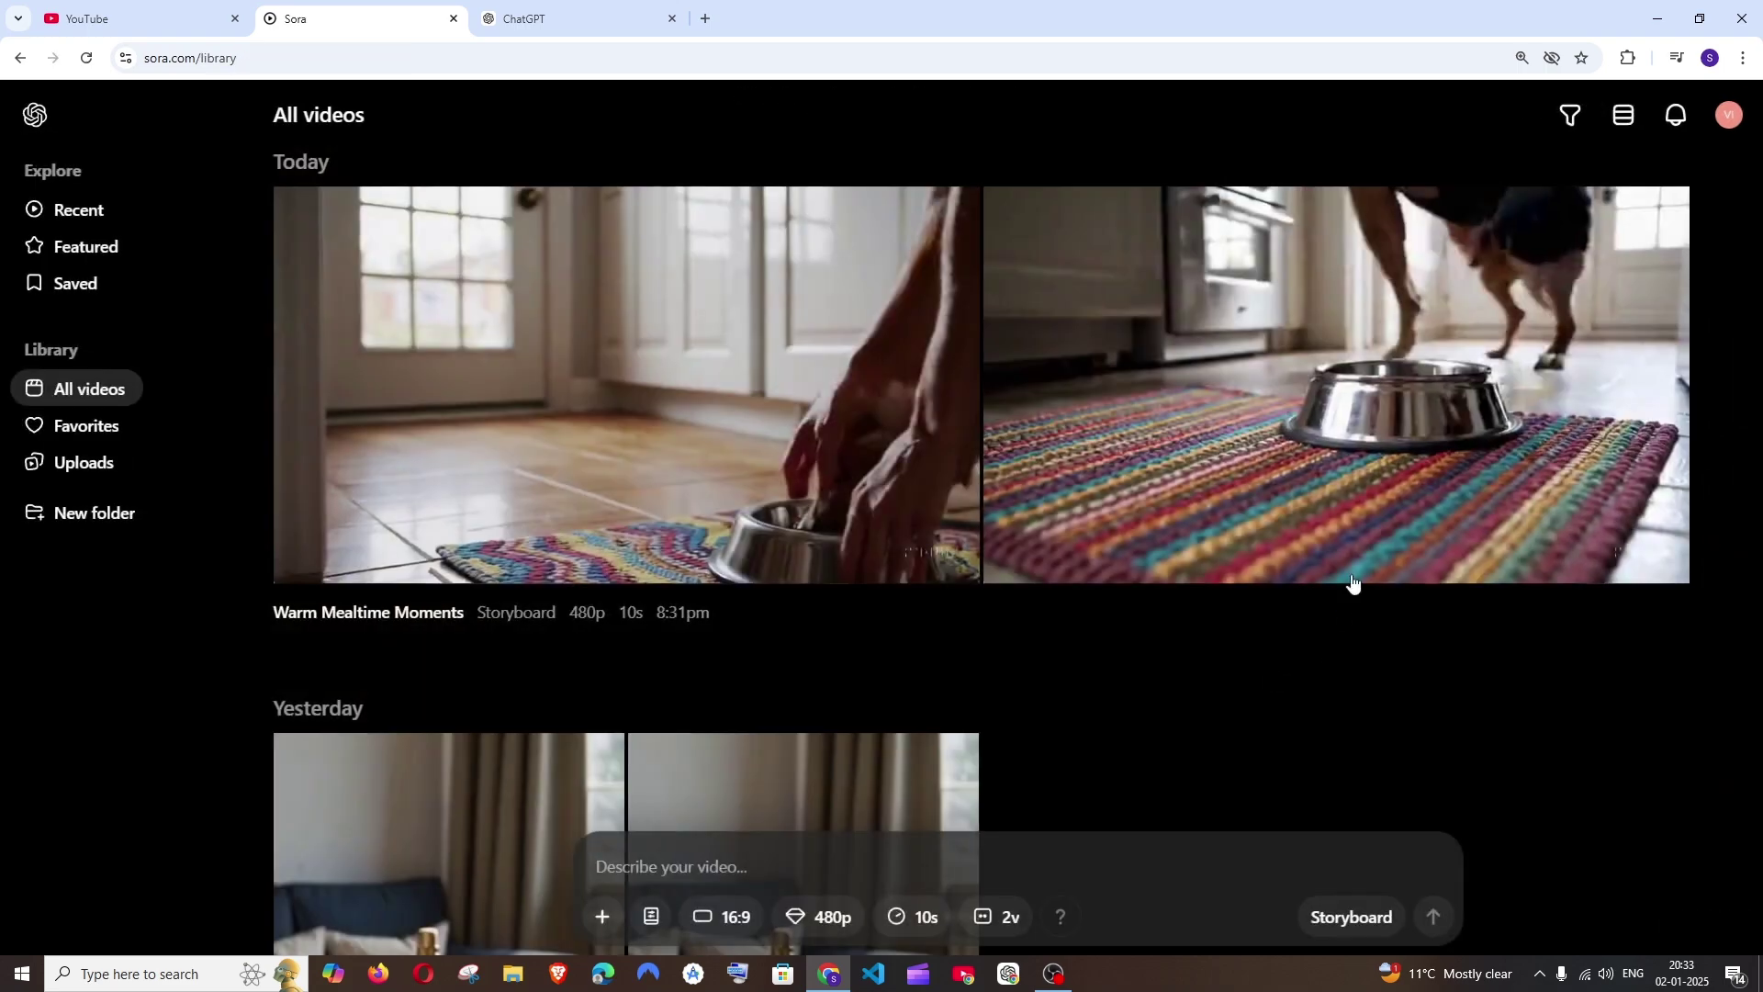
left_click(1056, 514)
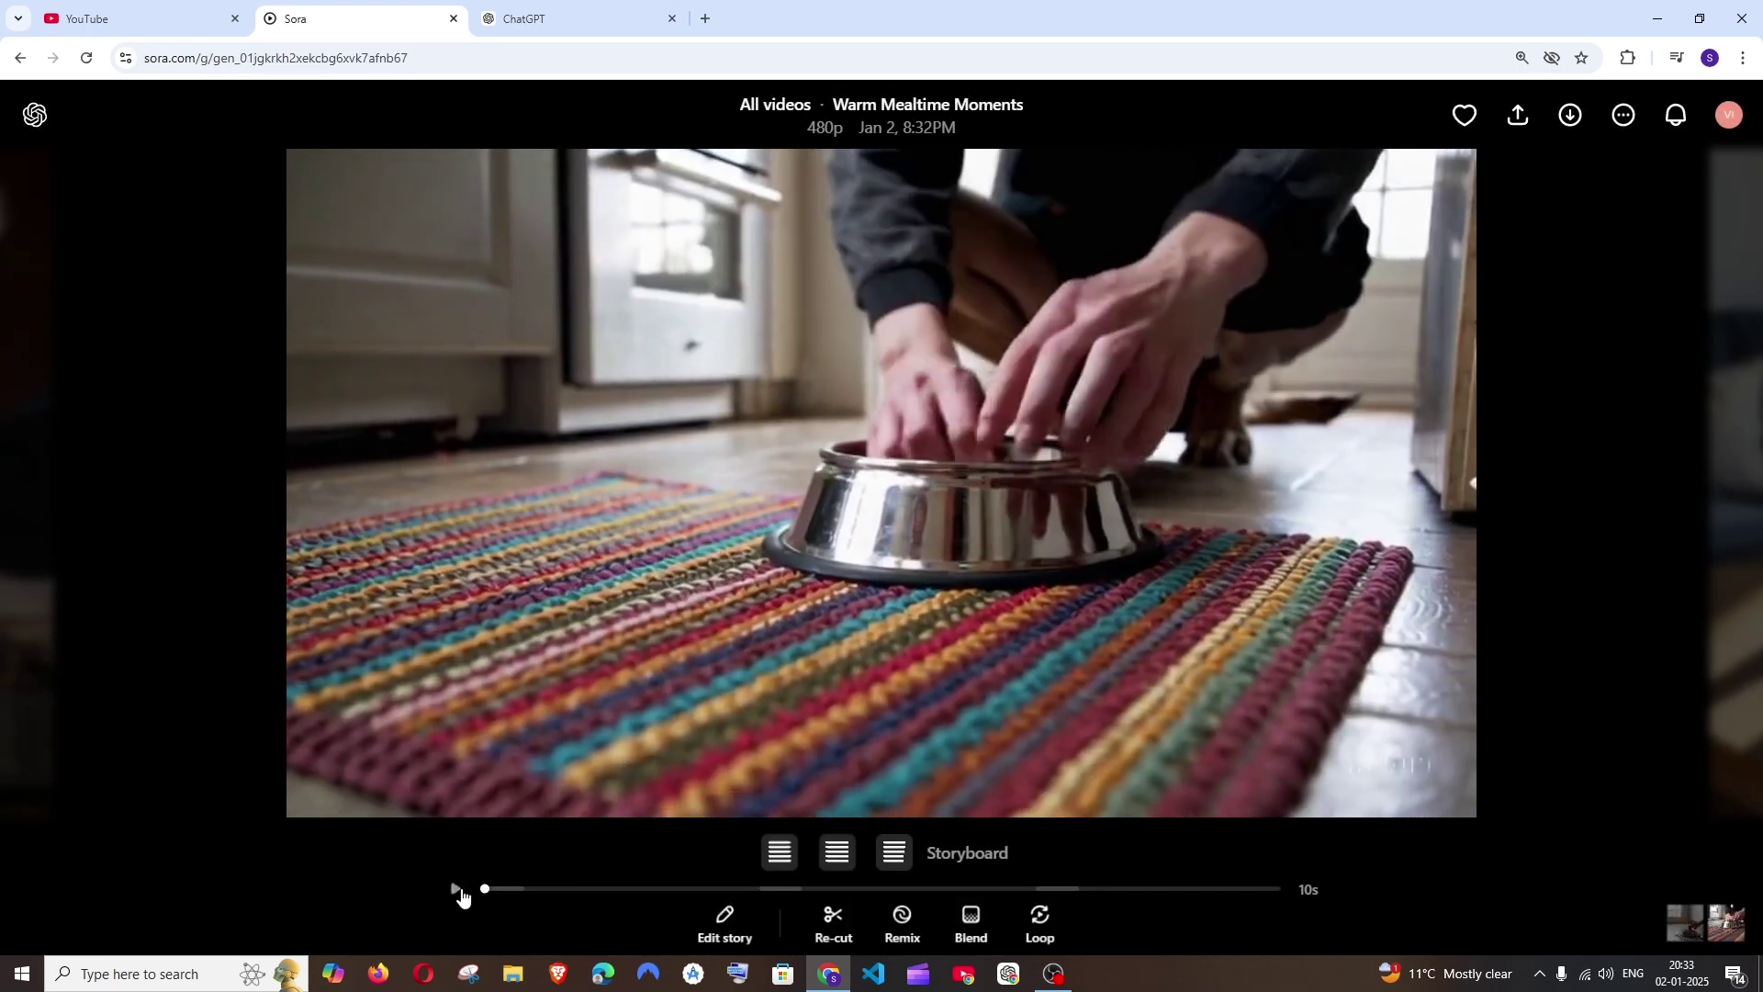
left_click(454, 889)
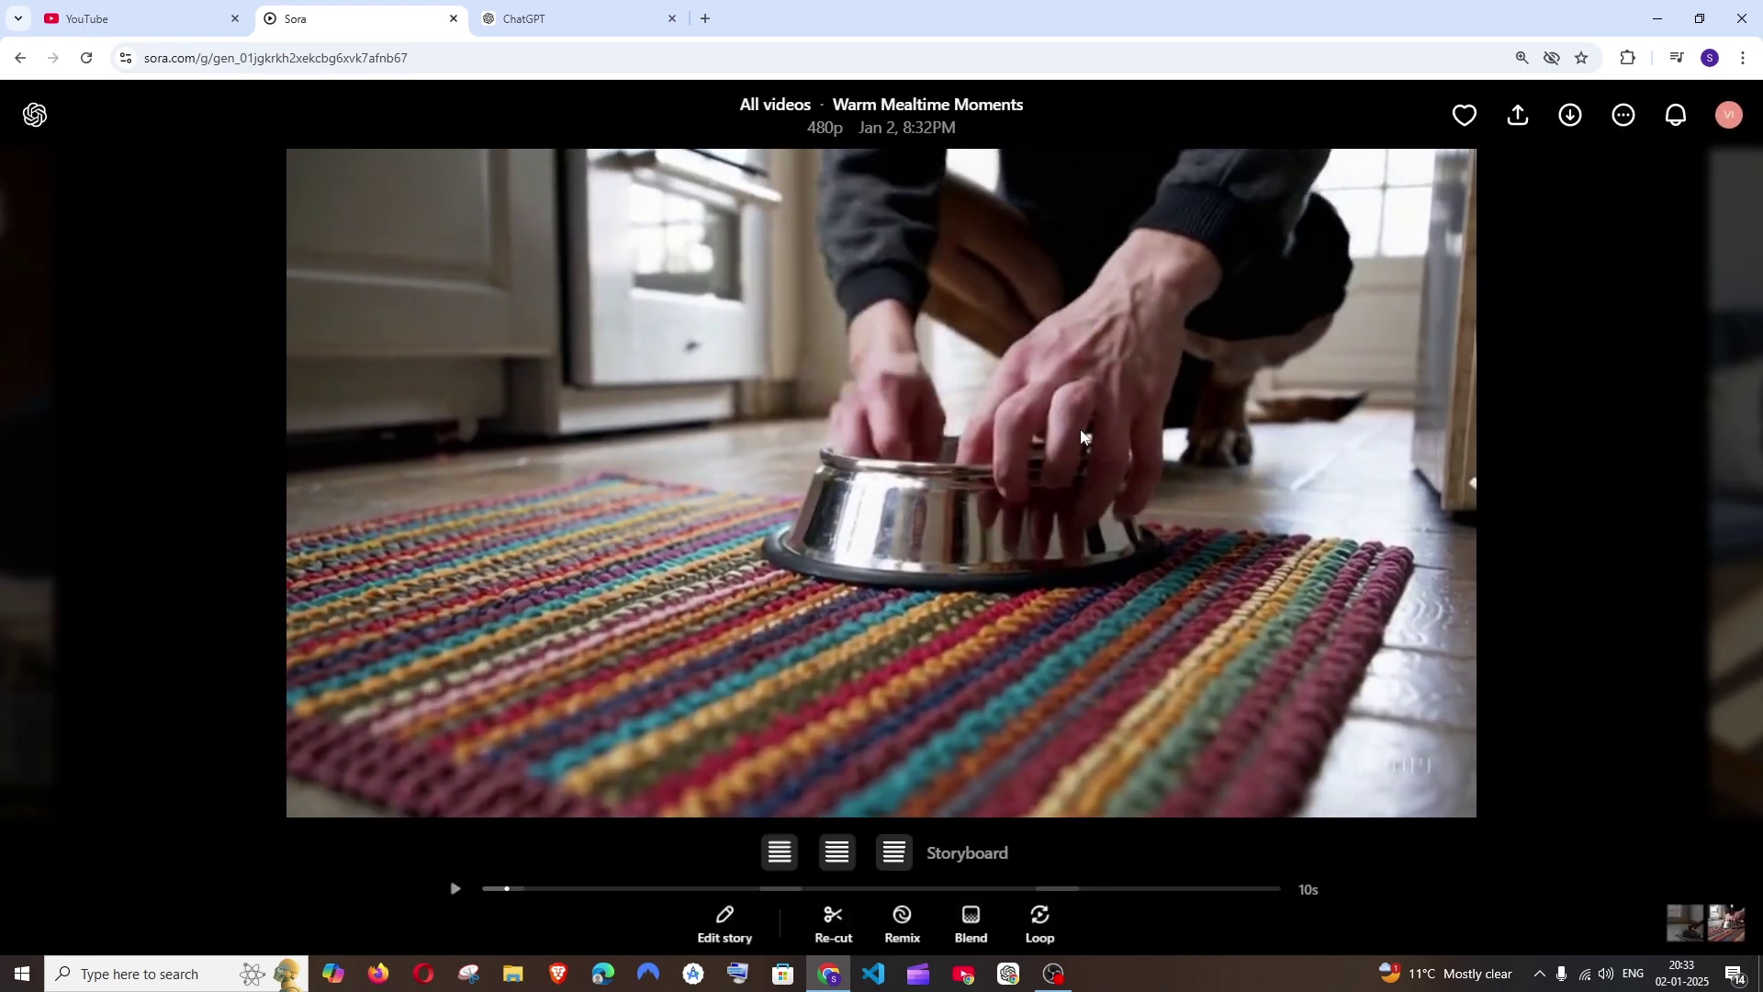
left_click(456, 889)
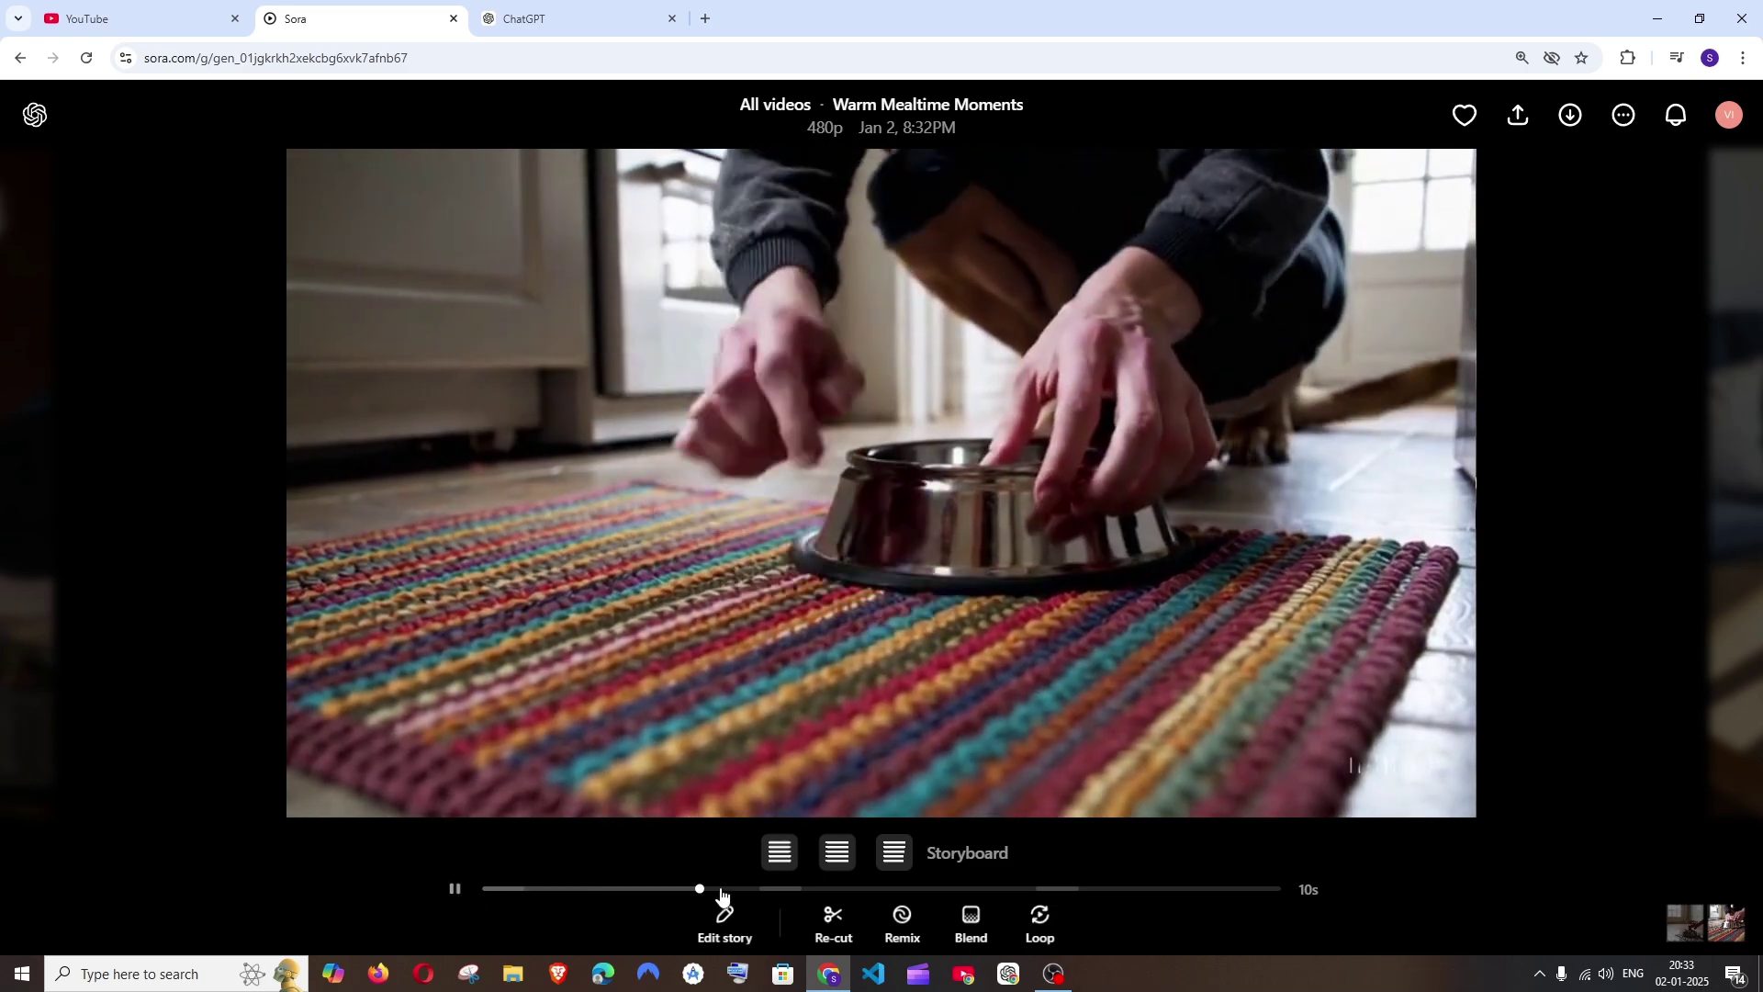